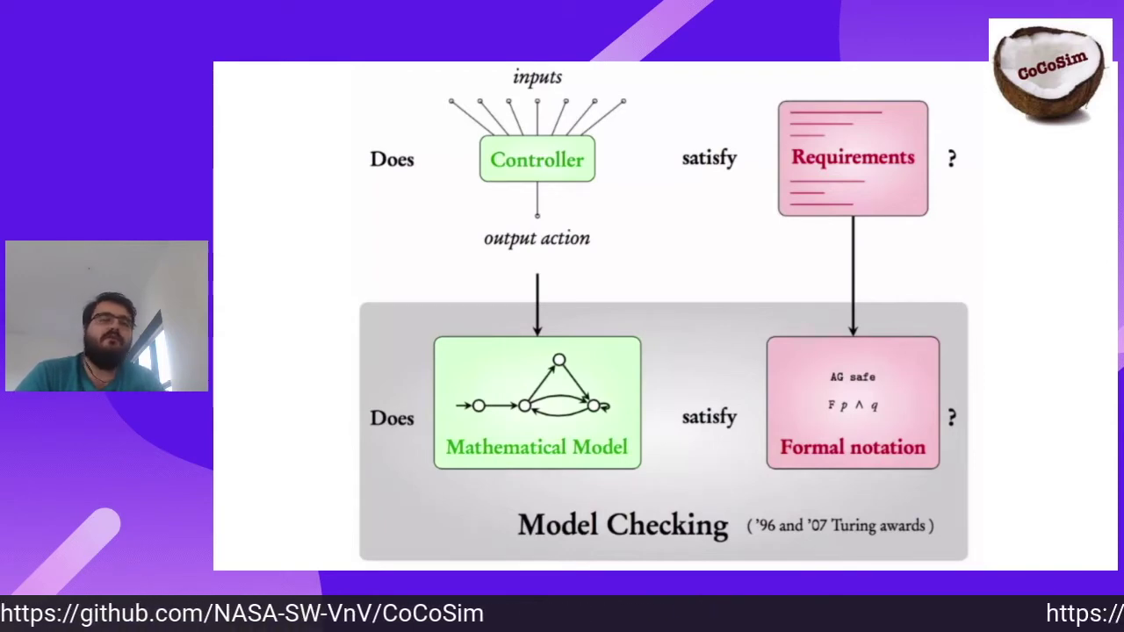
- Advance the presentation to the 'What is CoCoSim?' slide
key("Right")
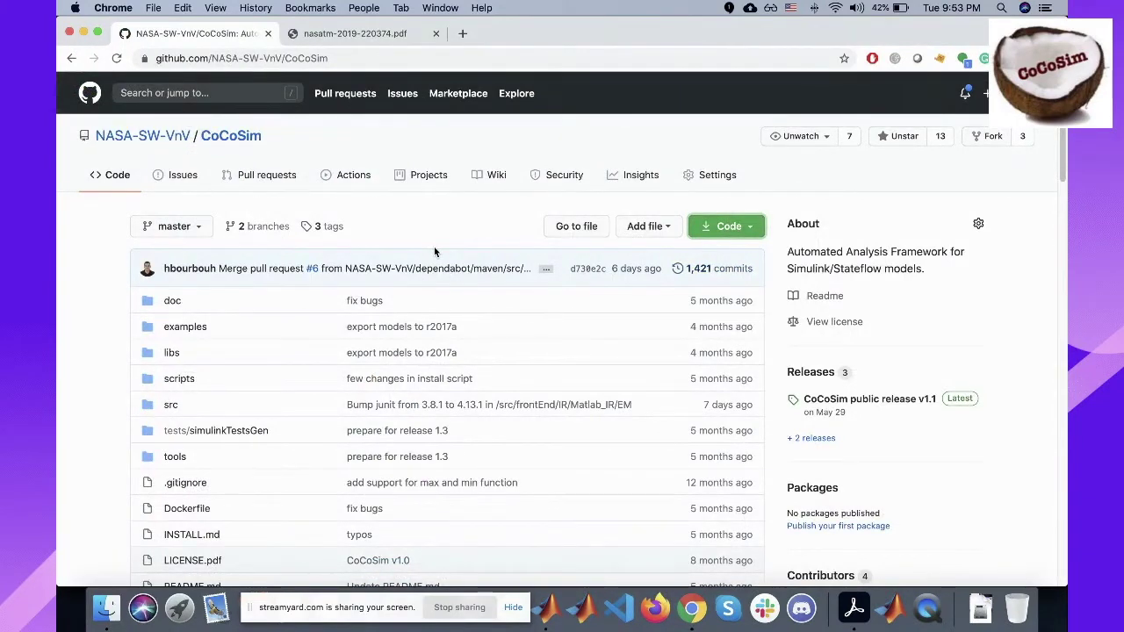
- Open the NASA-SW-VnV CoCoSim repository and briefly show its clone and download options
left_click(176, 136)
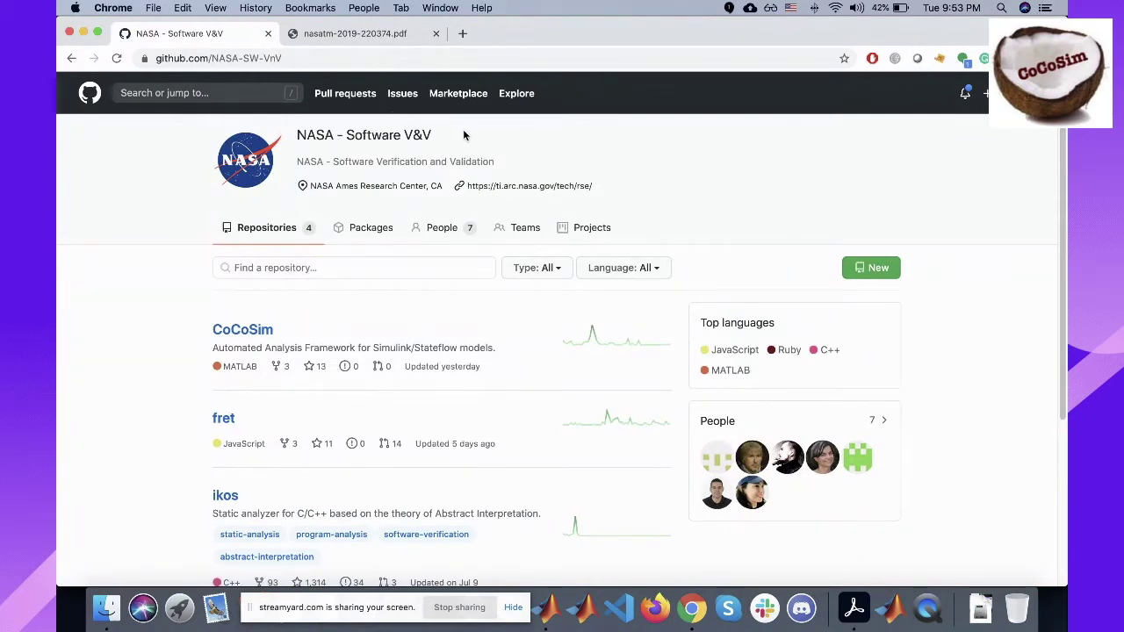
left_click(243, 269)
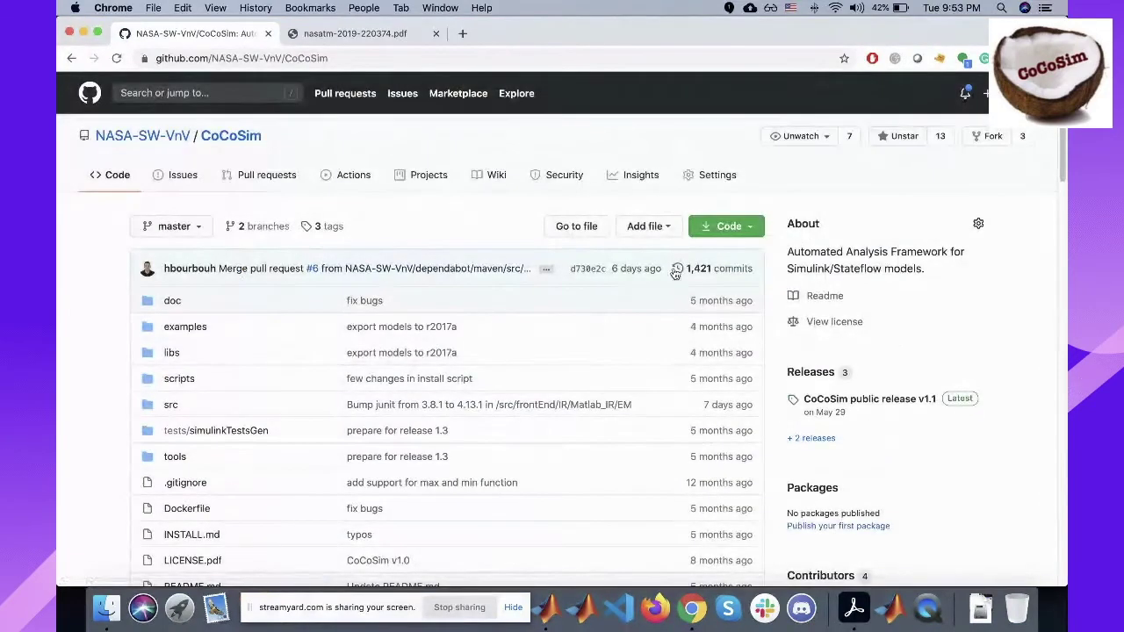
left_click(745, 228)
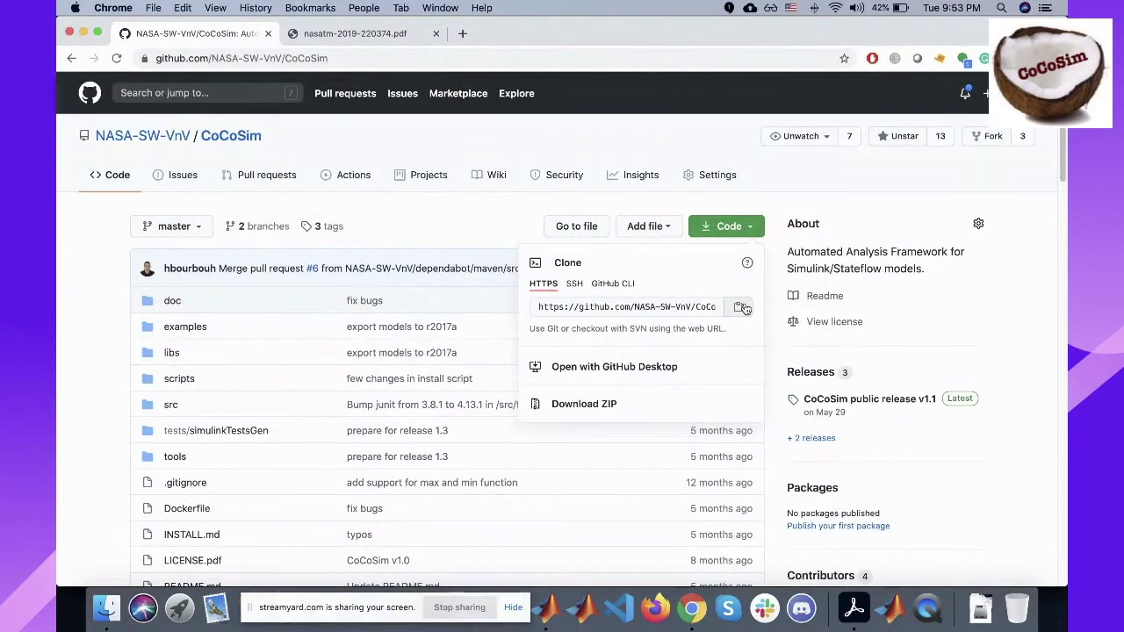
left_click(88, 279)
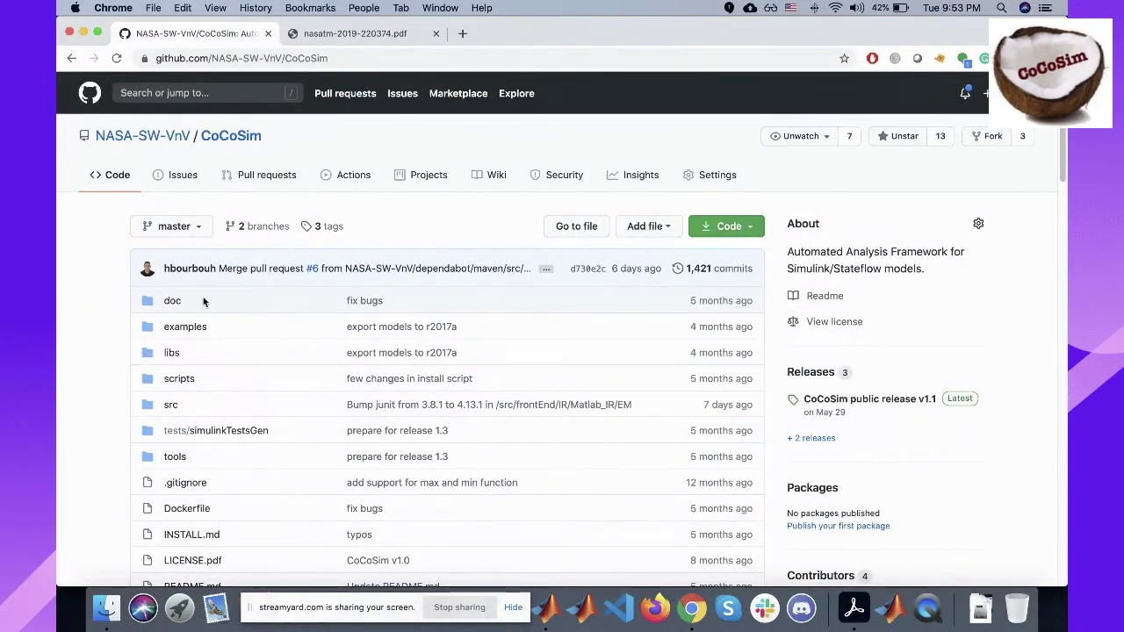
- Scroll the CoCoSim README down to the Publications list, then bring MATLAB forward
scroll(160, 359, "down", 10)
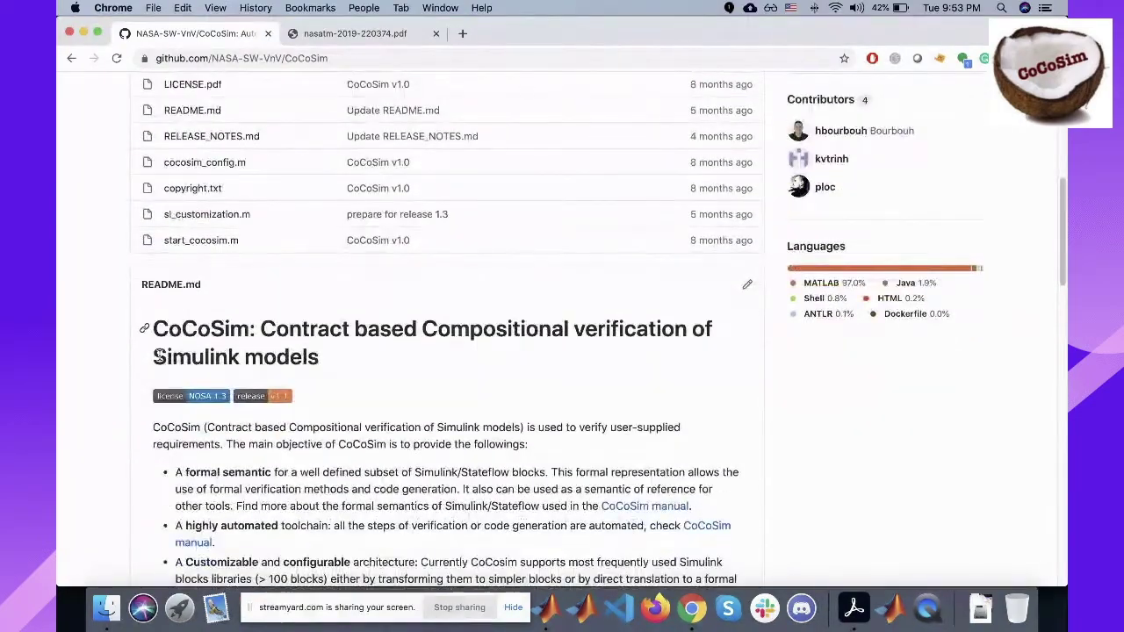
scroll(158, 355, "down", 8)
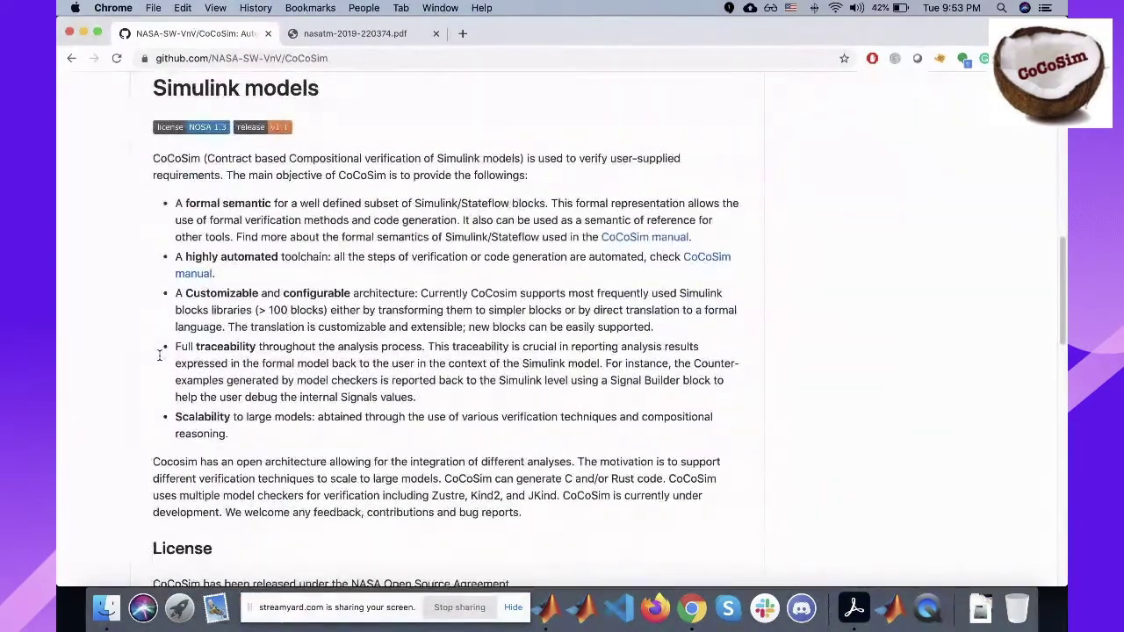
scroll(160, 359, "down", 8)
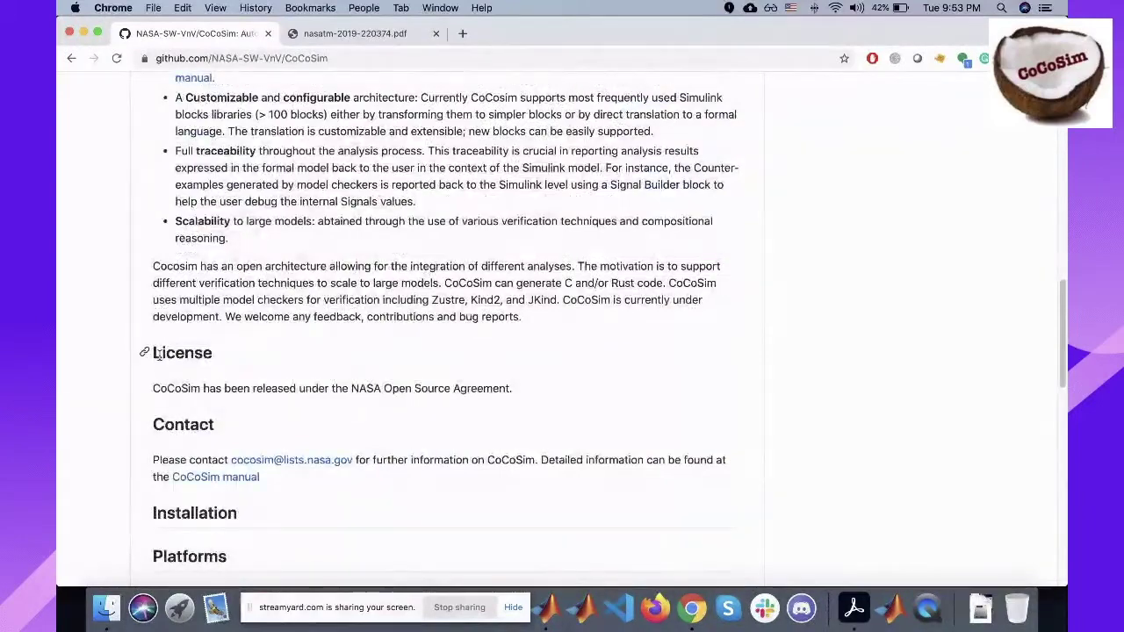
scroll(159, 355, "down", 14)
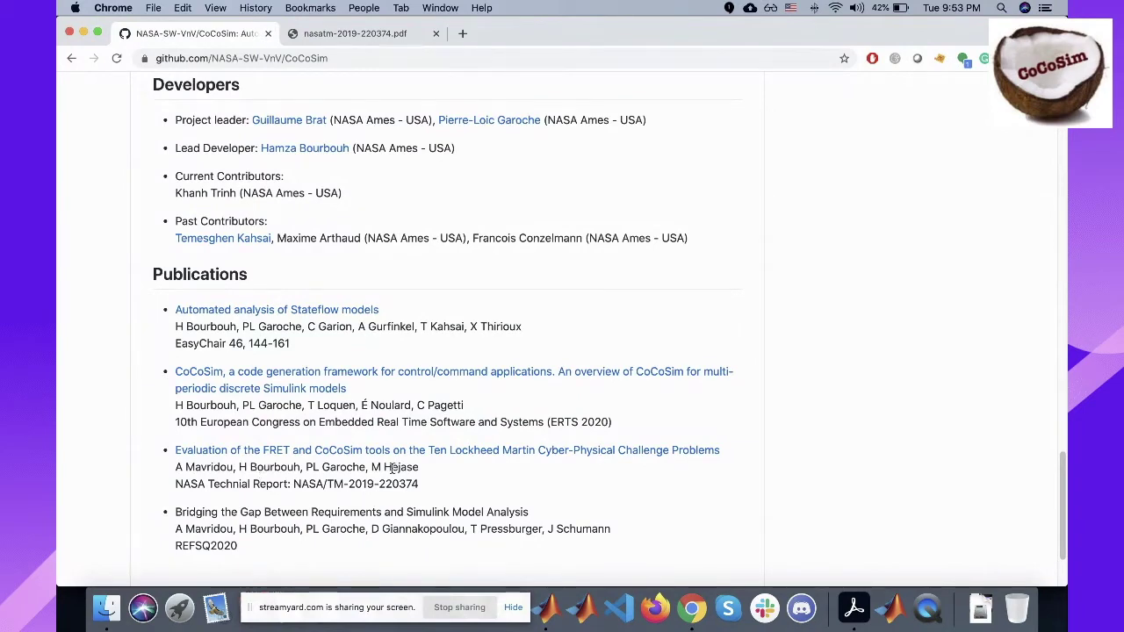
left_click(549, 606)
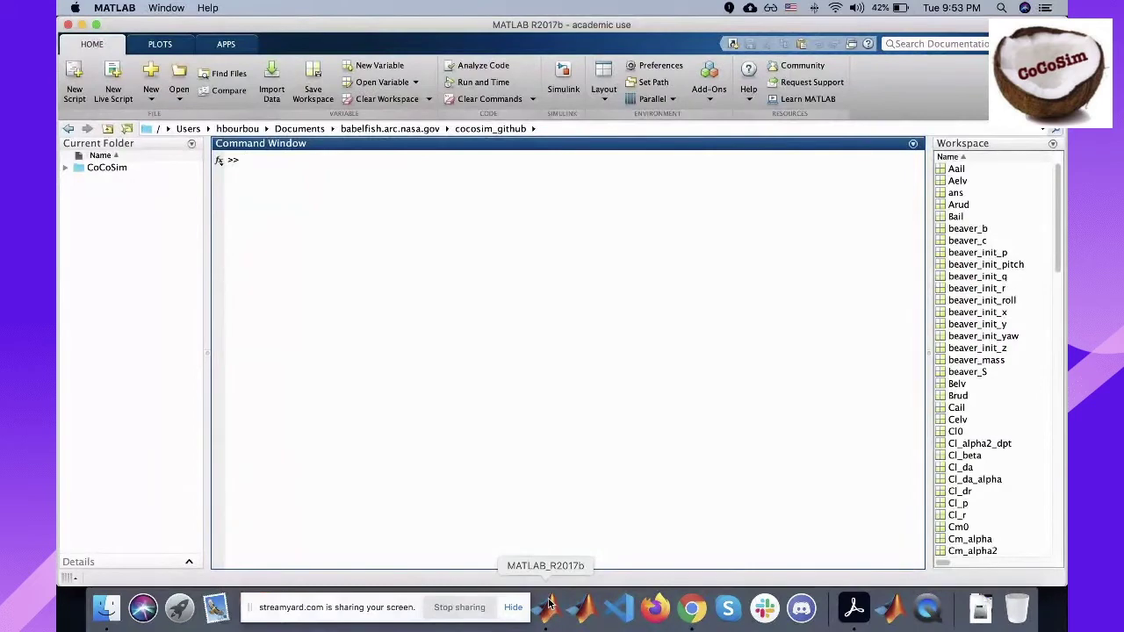
- Enter the CoCoSim folder and rerun start_cocosim to configure CoCoSim
double_click(114, 168)
type("rt")
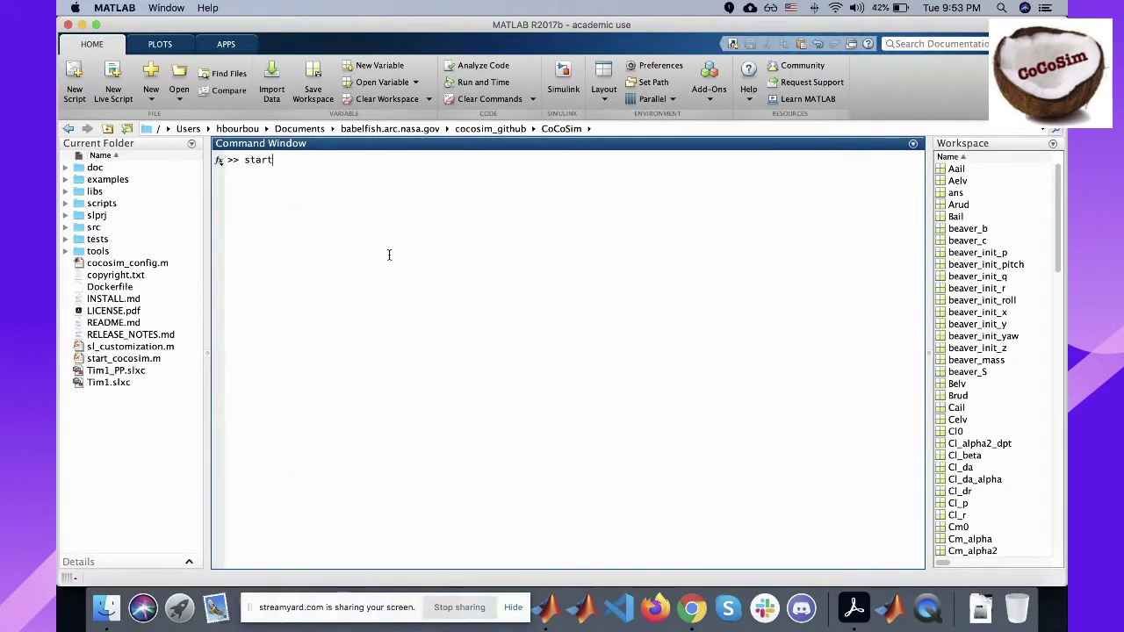
key("Up")
key("Return")
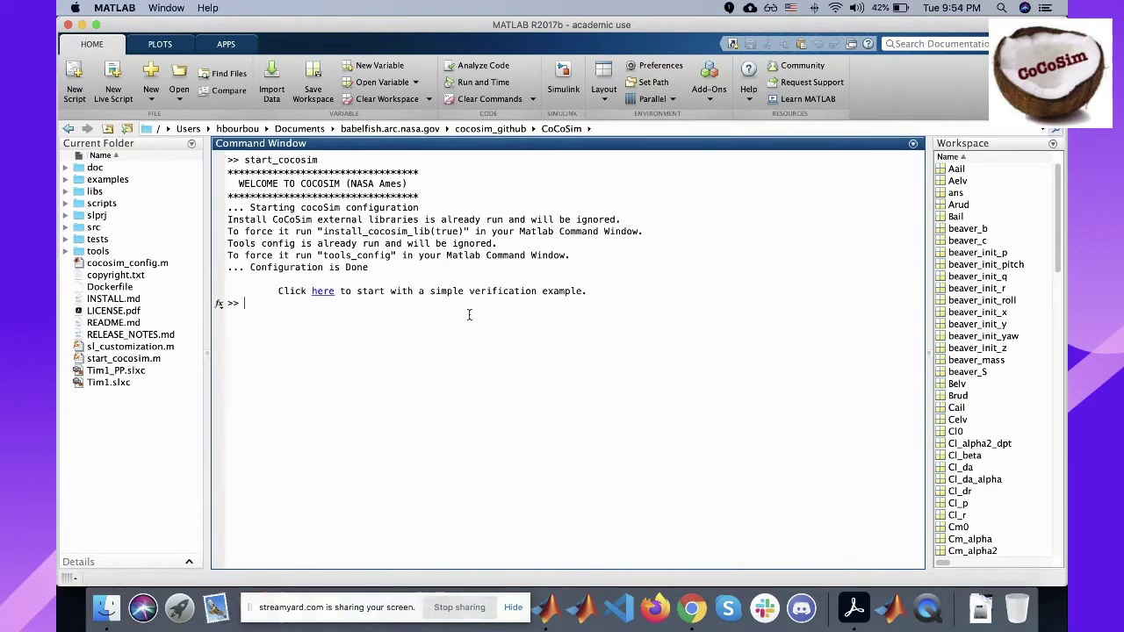
- Change into the 7_autopilot demo folder, then return to the browser
type("cd")
key("Up")
key("Return")
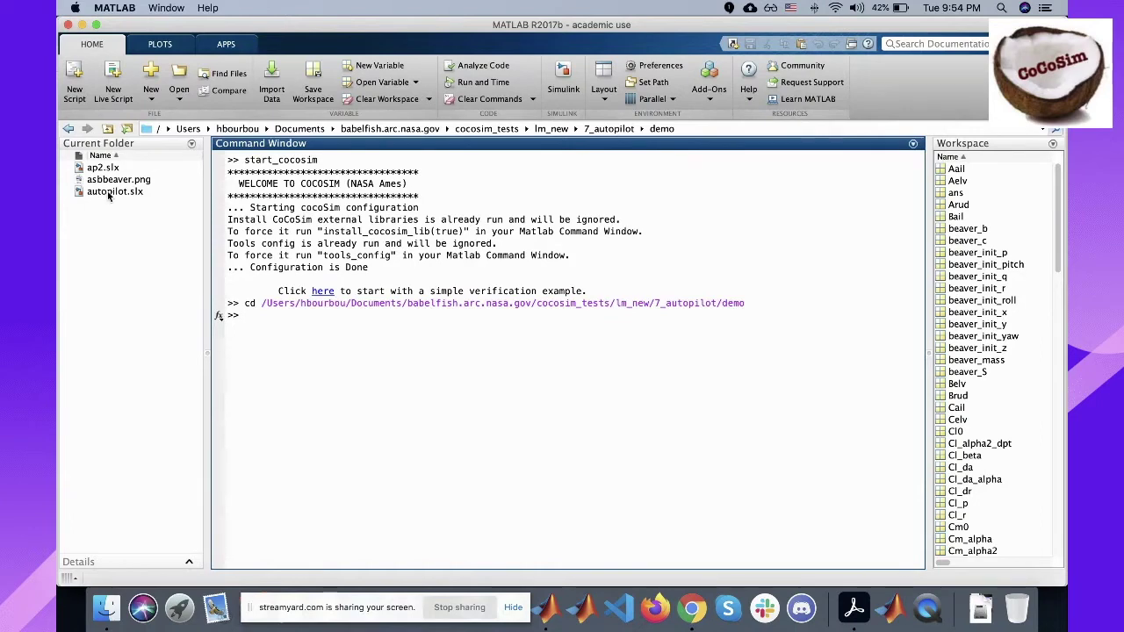
key("super+Tab")
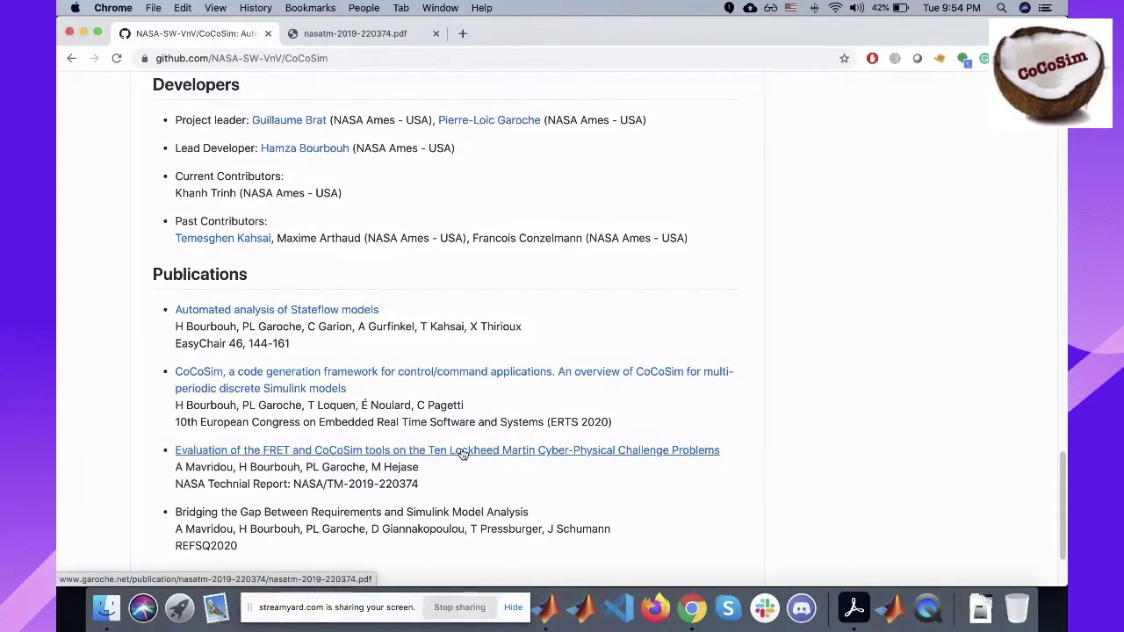
- Show requirement AP-007 and its CoCoSpec guarantee in FRET_CoCoSim_TR.pdf
left_click(853, 606)
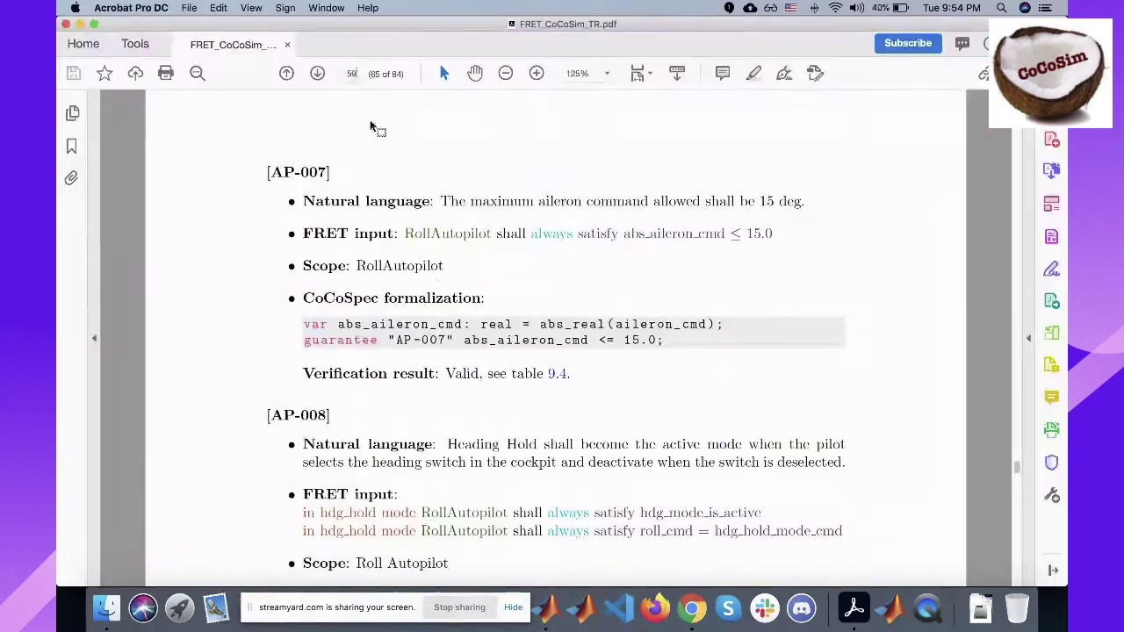
scroll(439, 294, "up", 5)
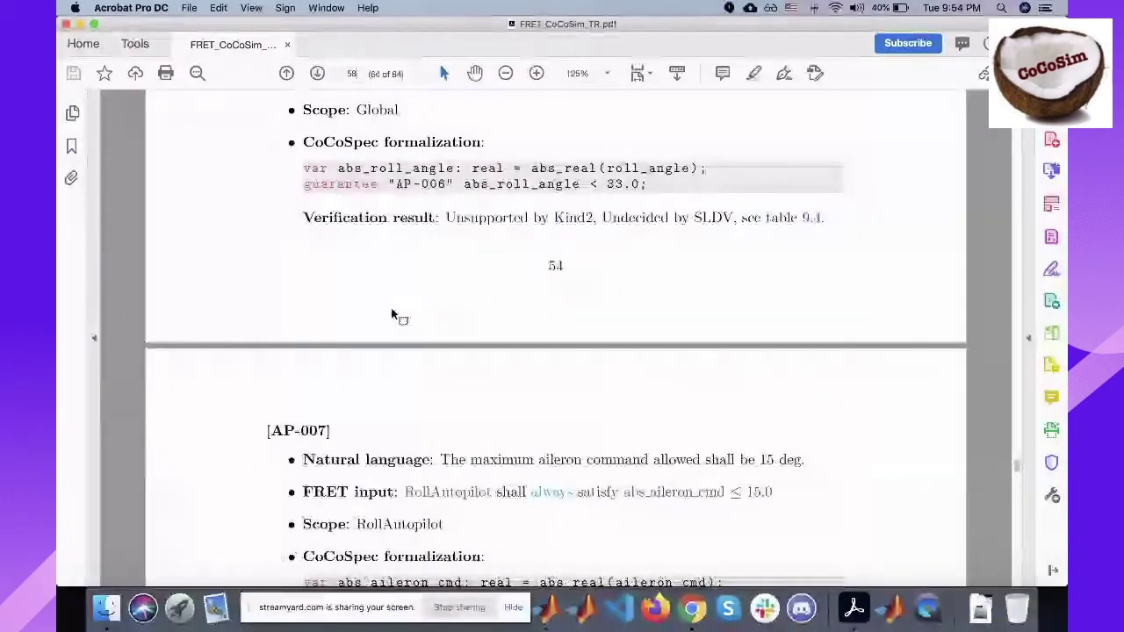
scroll(386, 325, "down", 3)
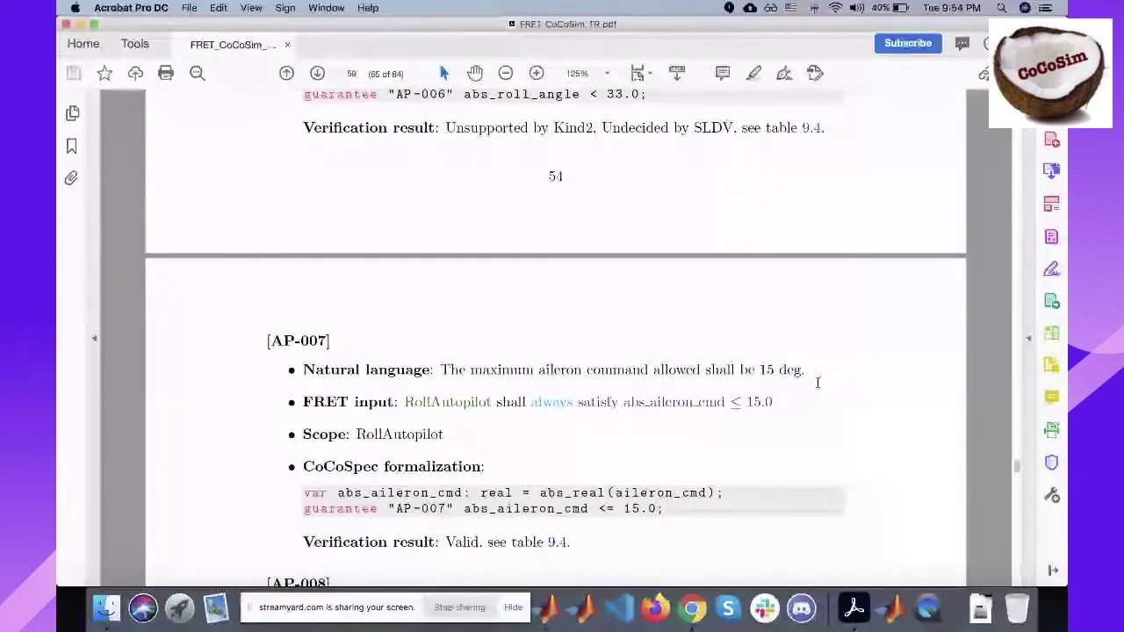
key("super+Tab")
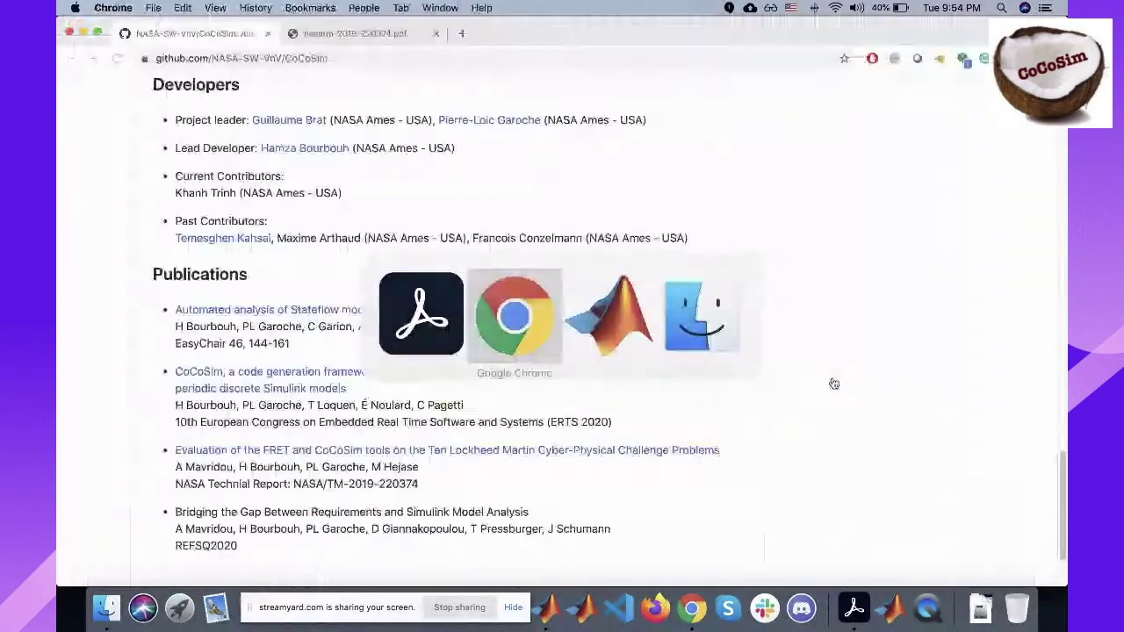
- Switch to MATLAB, close the empty scope plot, and open the GlobalScope subsystem
key("super+Tab")
key("Tab")
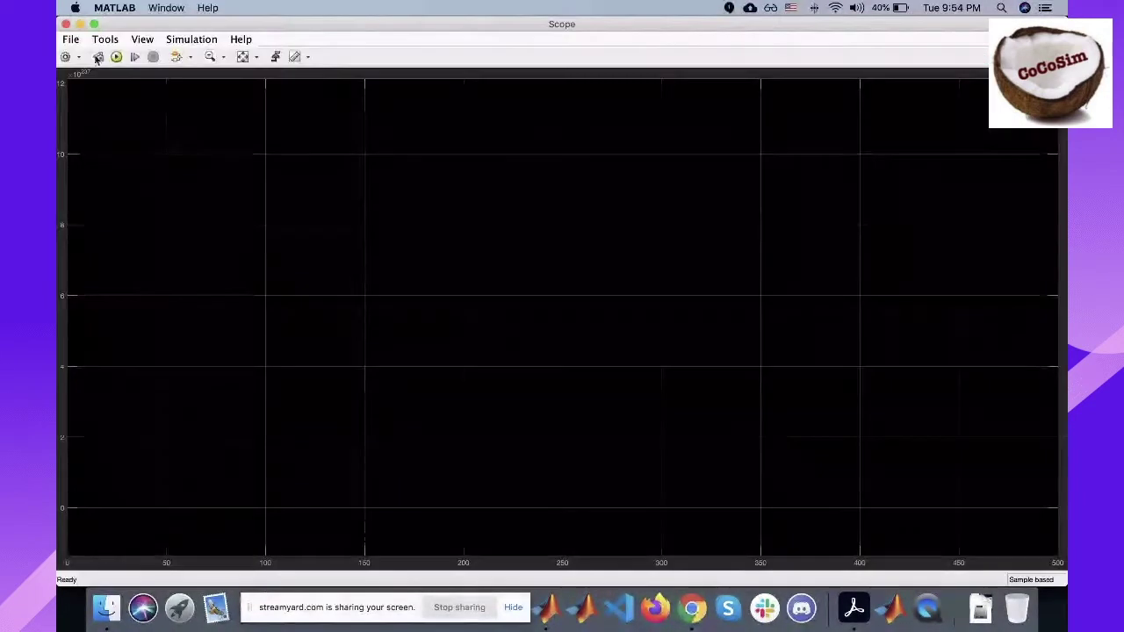
left_click(65, 24)
double_click(618, 299)
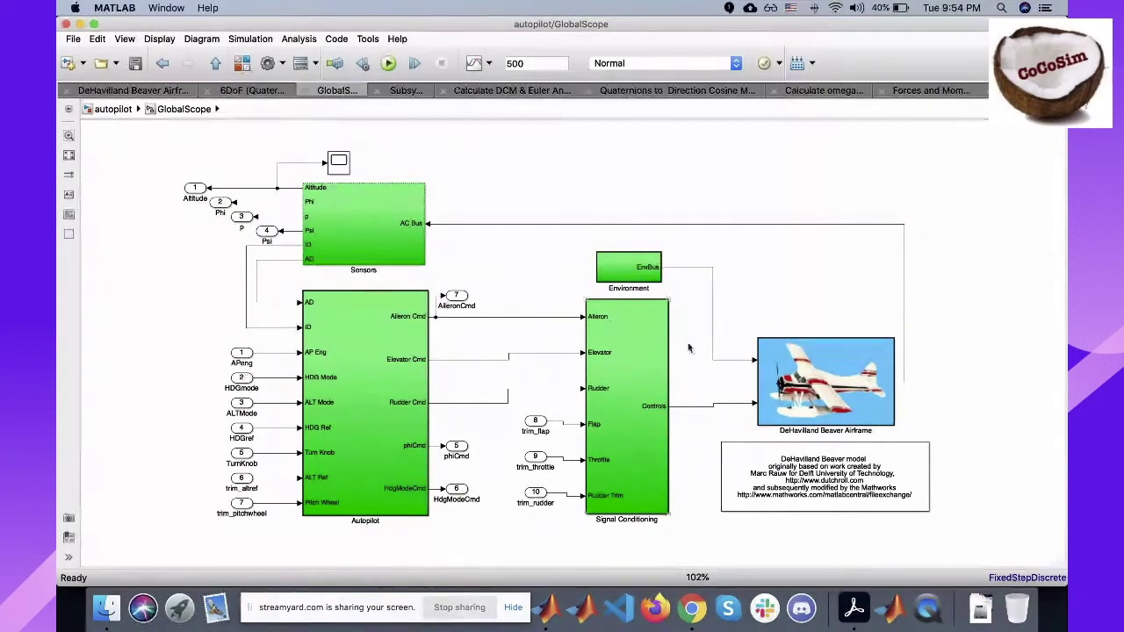
- Point out the Airframe, Autopilot, Signal Conditioning, Environment and Sensors blocks in turn
left_click(819, 384)
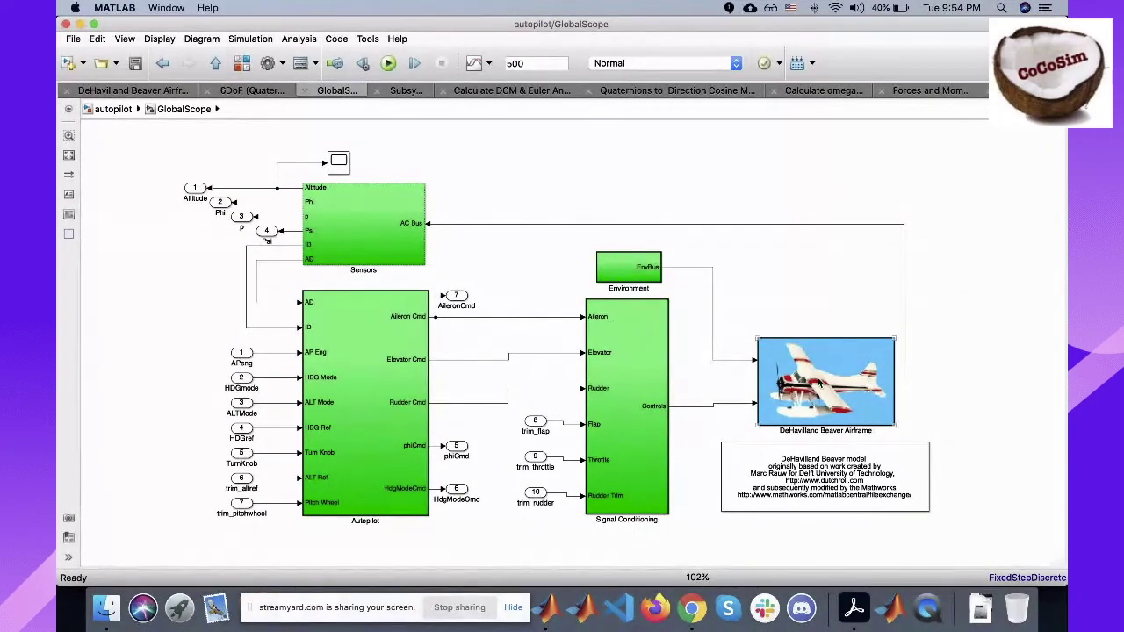
left_click(334, 317)
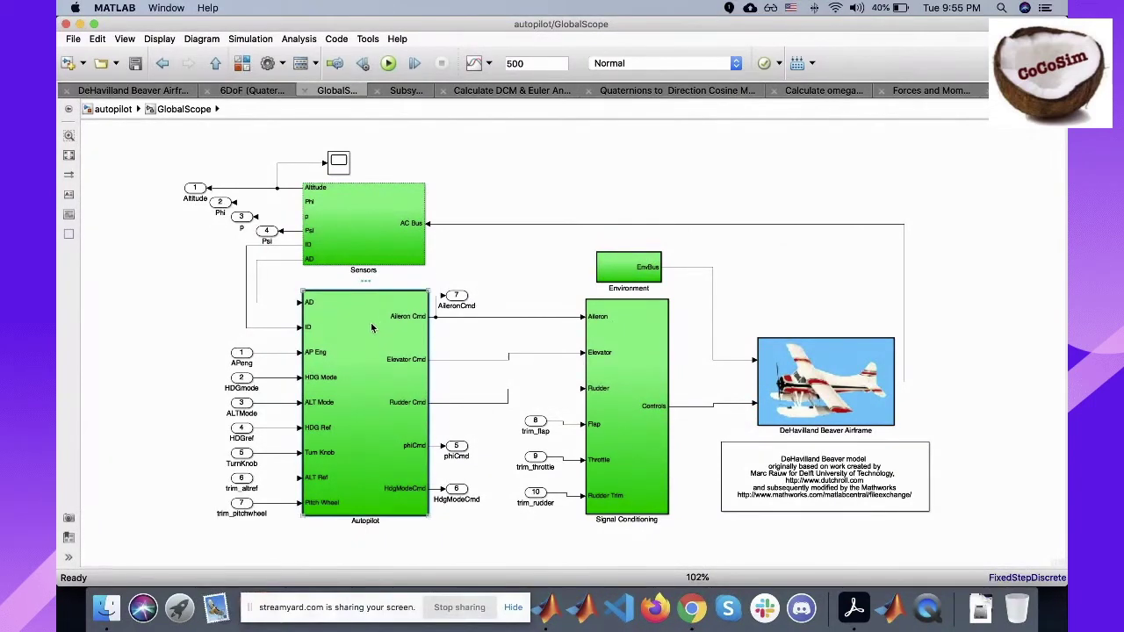
left_click(629, 459)
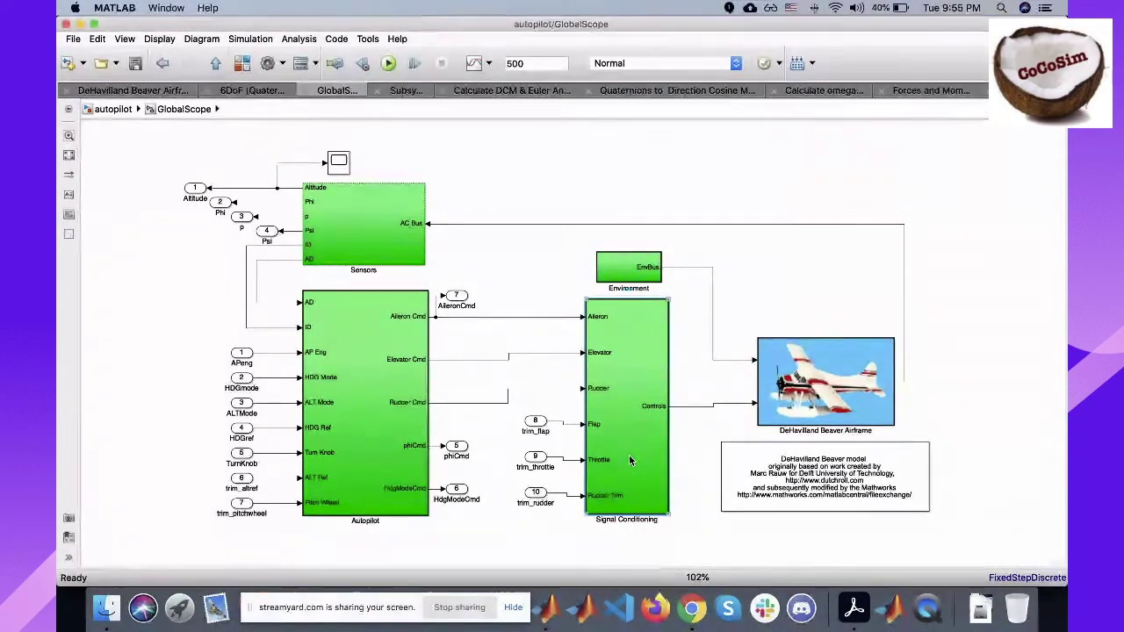
left_click(826, 383)
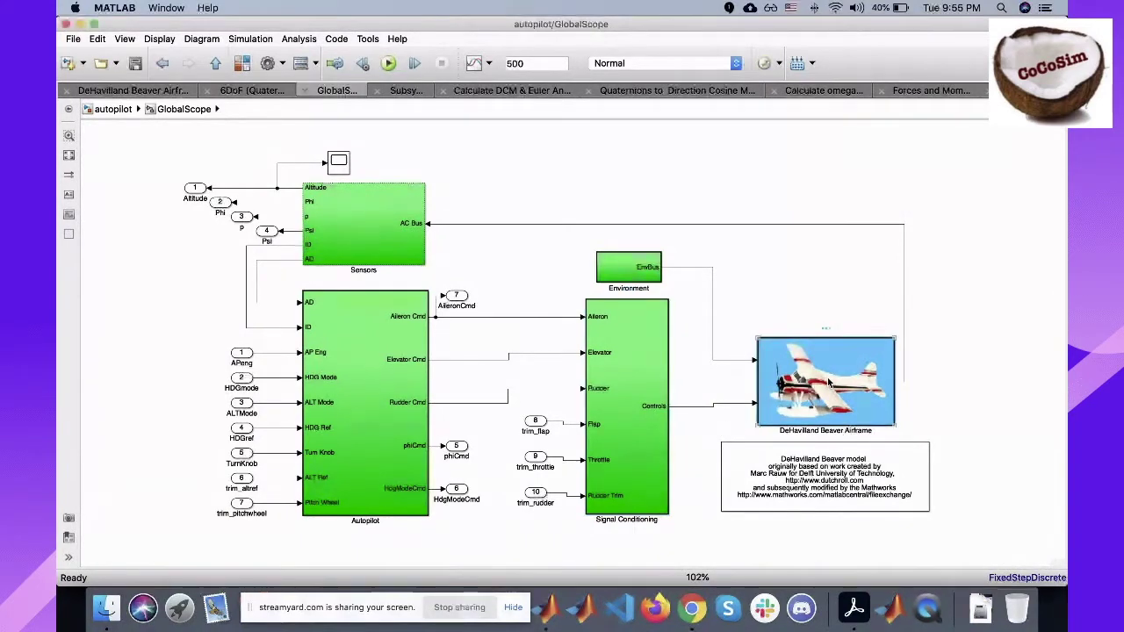
left_click(599, 272)
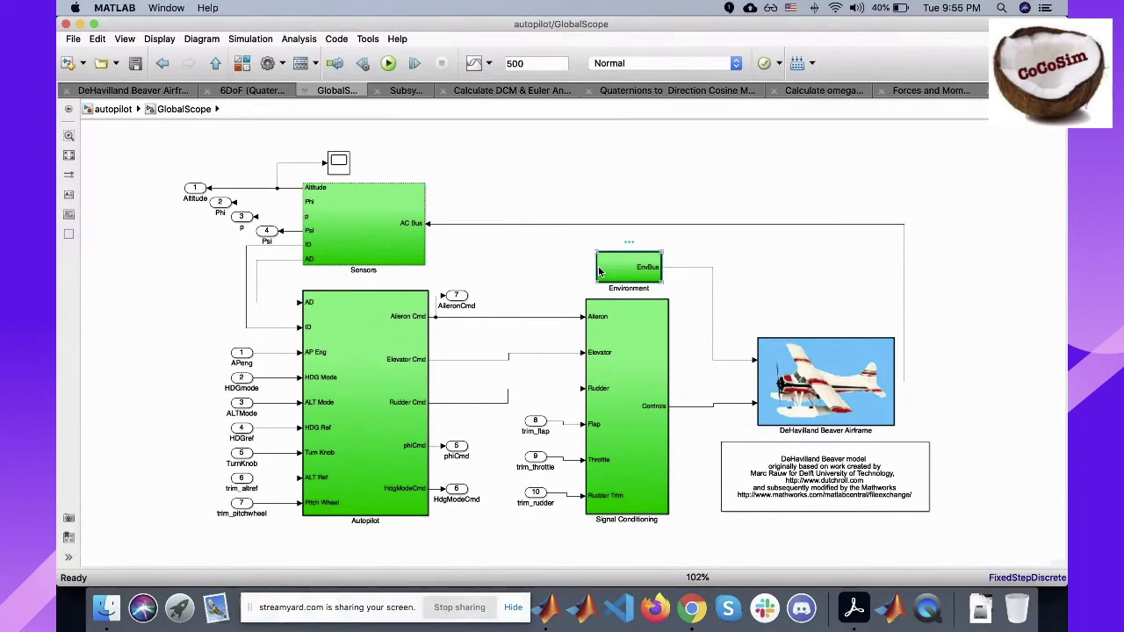
left_click(856, 385)
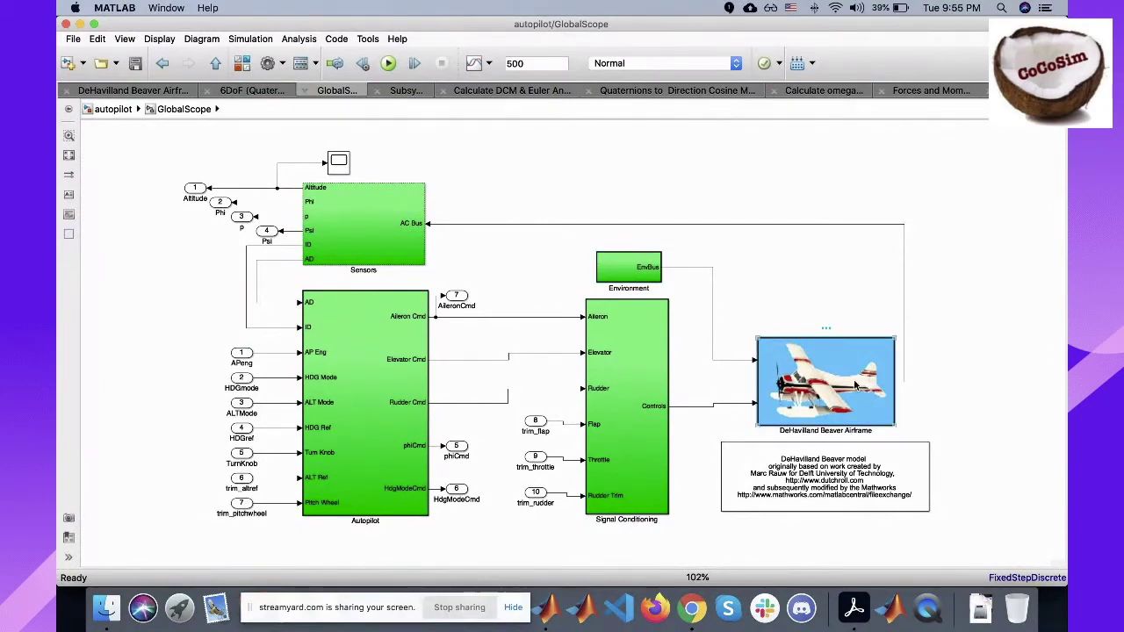
left_click(390, 227)
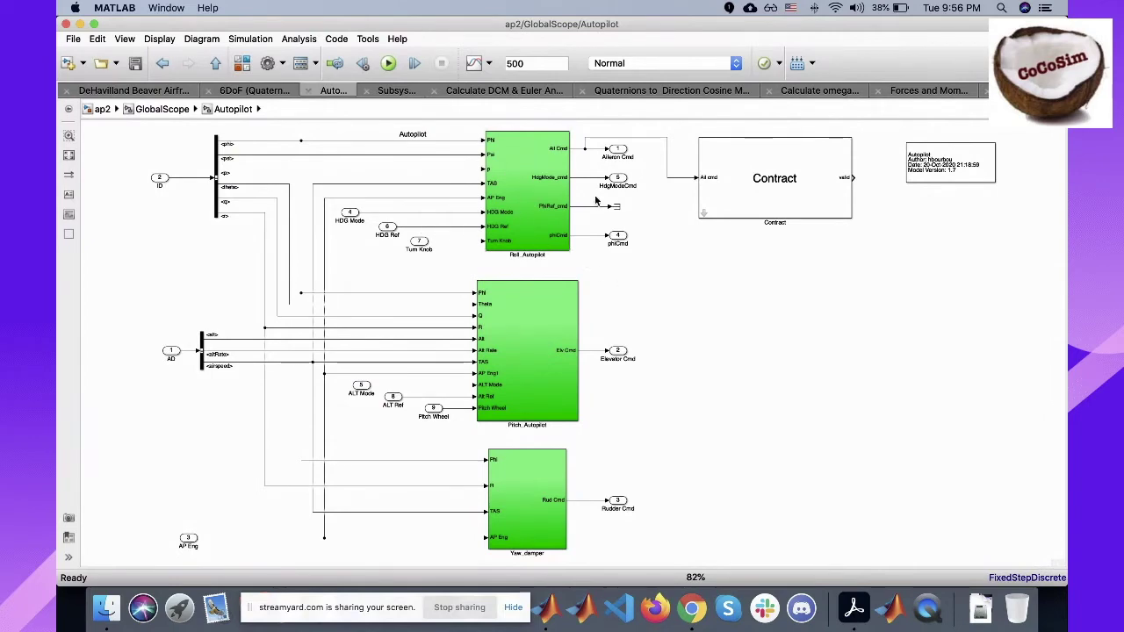
- Zoom in on Roll_Autopilot's aileron Contract block and select it with its input line
scroll(514, 165, "up", 4)
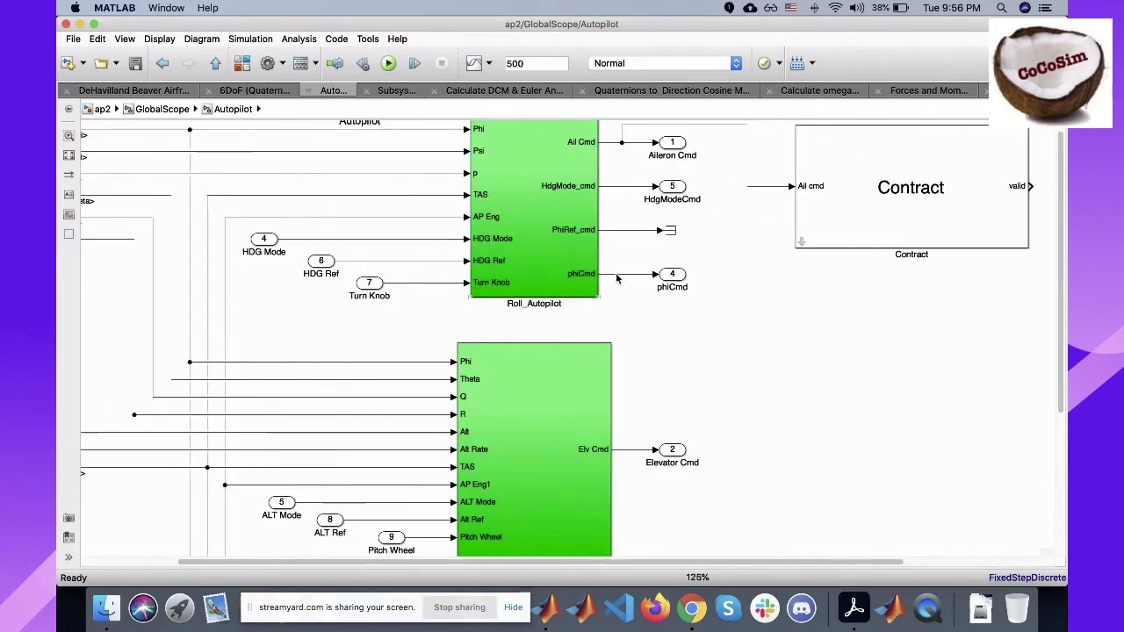
scroll(639, 331, "up", 3)
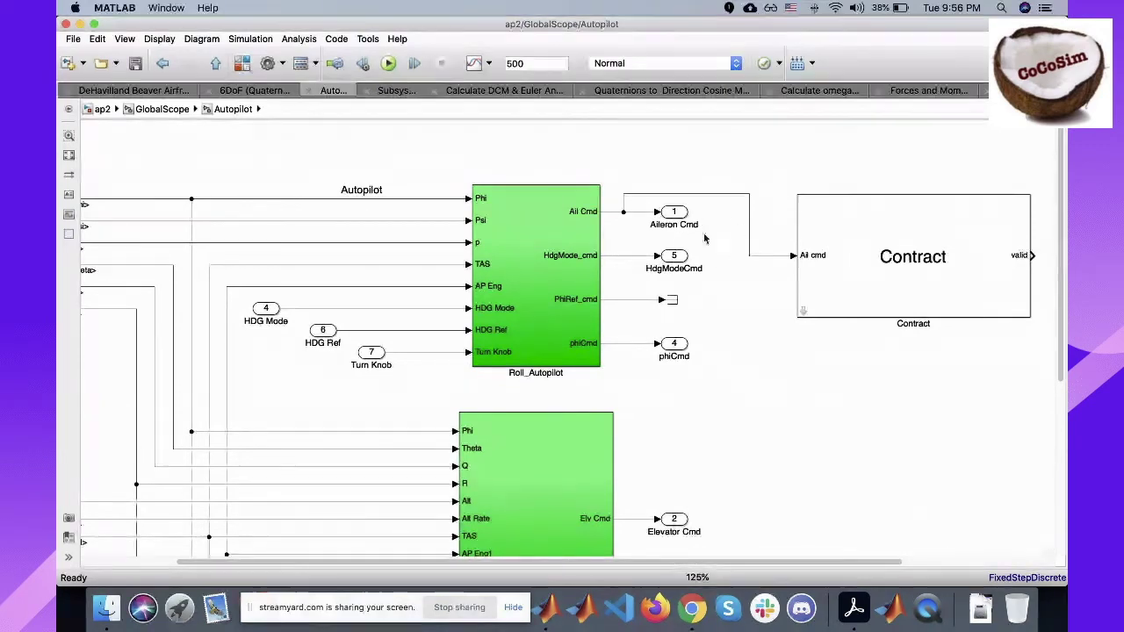
scroll(609, 272, "down", 4)
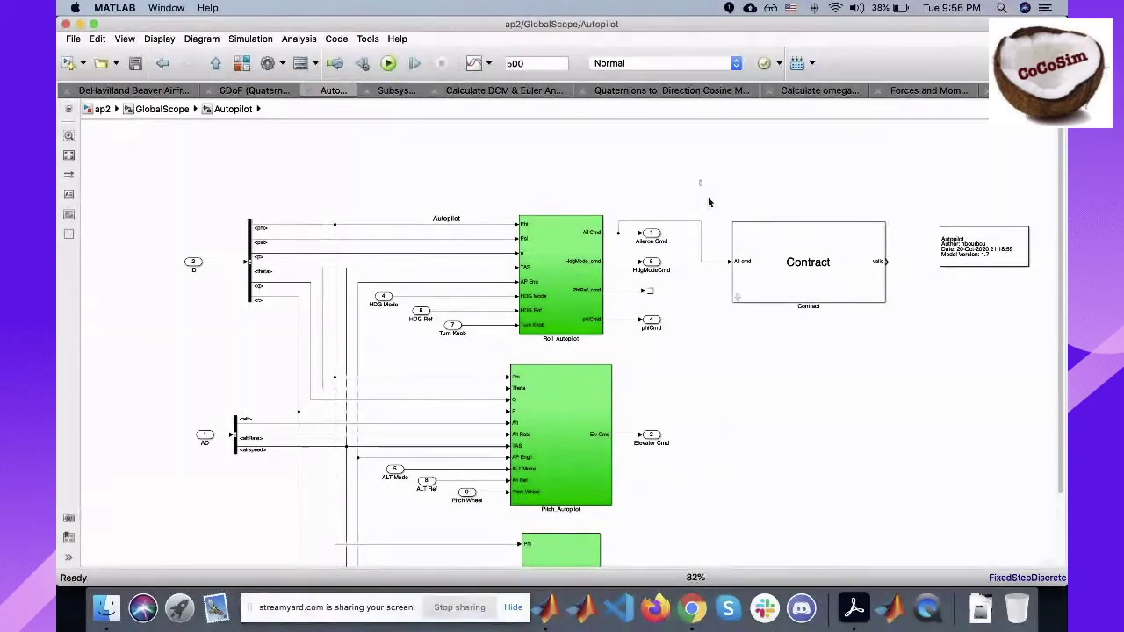
left_click_drag(699, 180, 917, 402)
- Delete the old Contract block; try quick-inserting a Contract, then discard it
key("Delete")
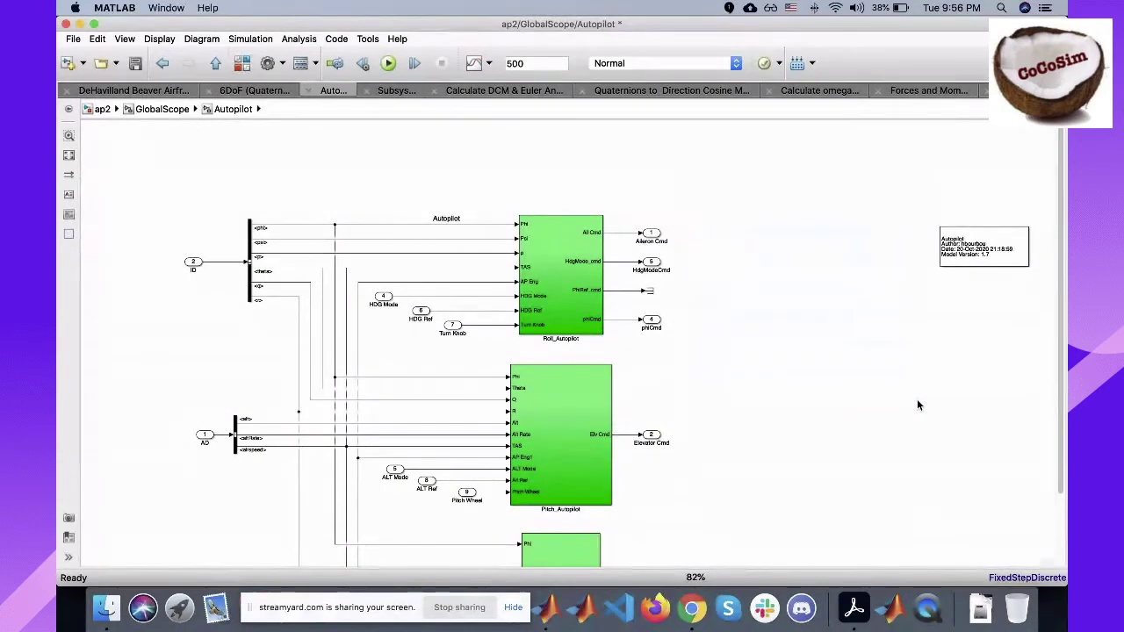
scroll(649, 189, "up", 4)
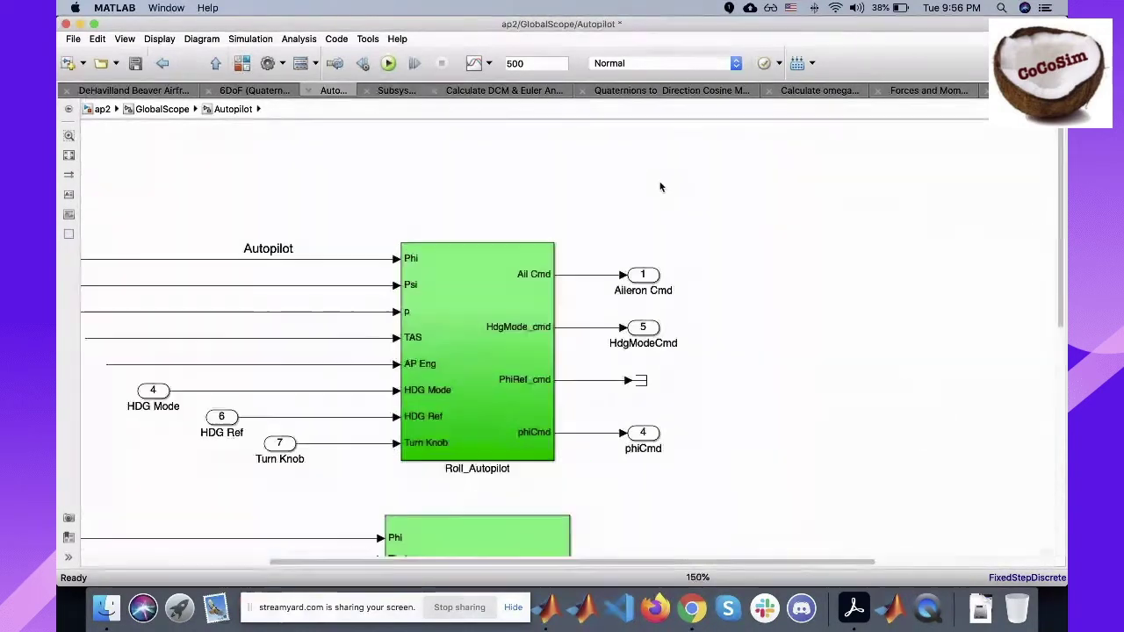
double_click(784, 208)
type("contr")
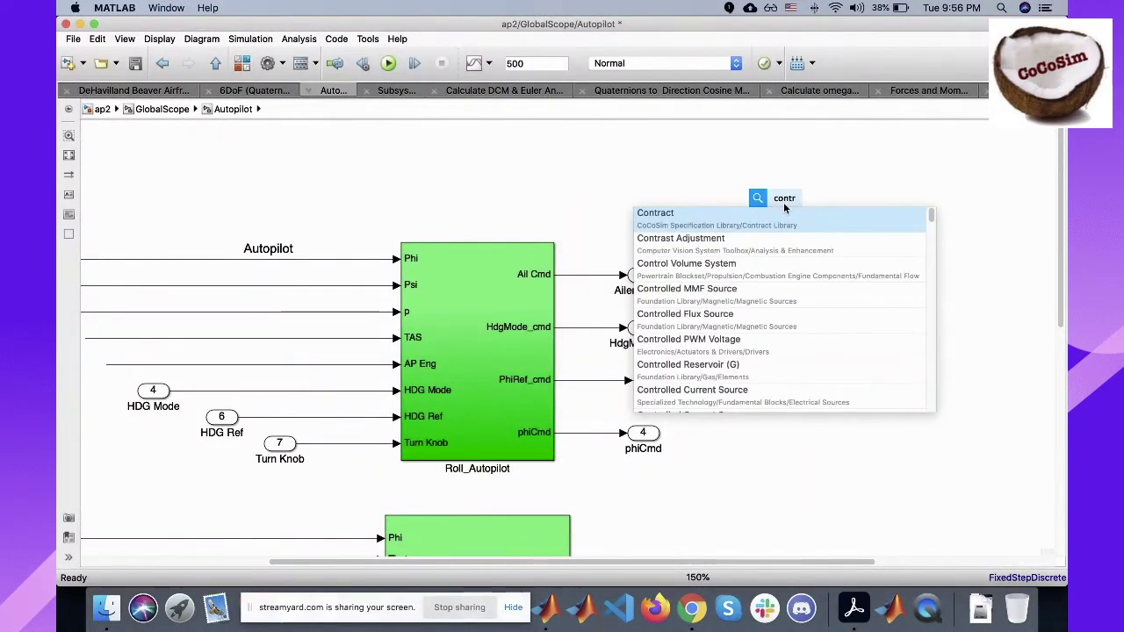
key("Return")
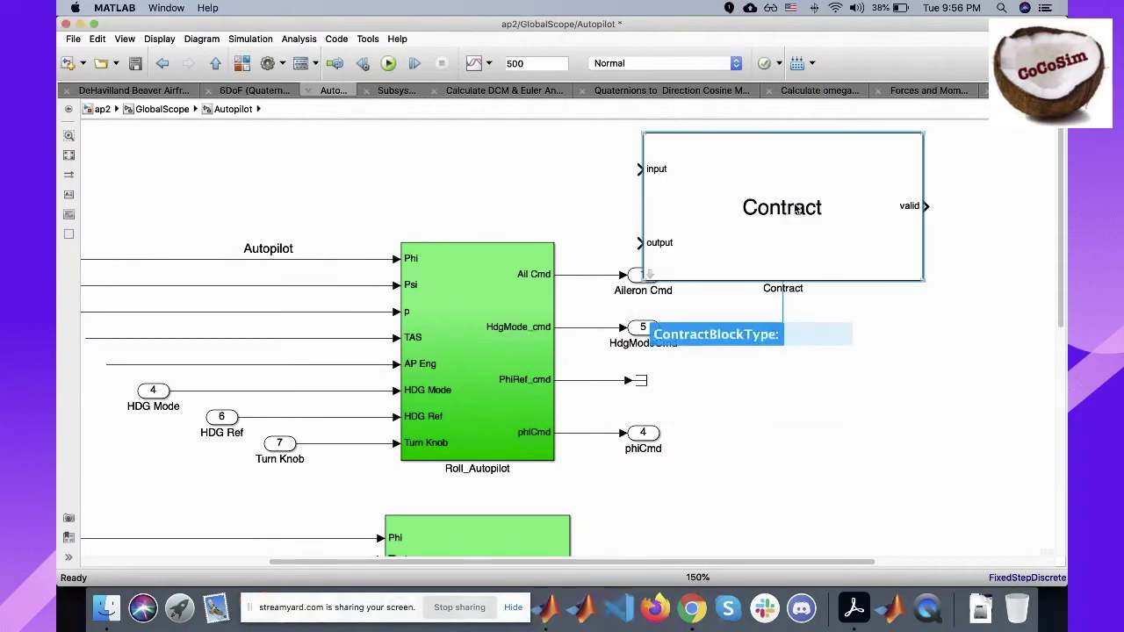
key("Delete")
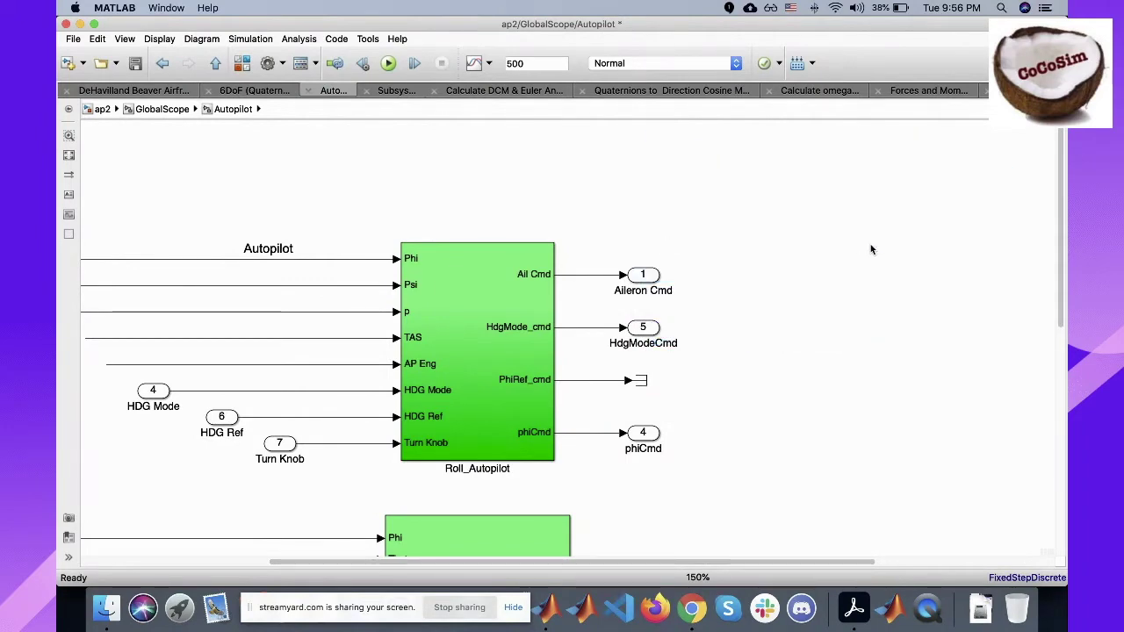
double_click(760, 210)
type("cont")
key("BackSpace")
key("BackSpace")
key("BackSpace")
key("BackSpace")
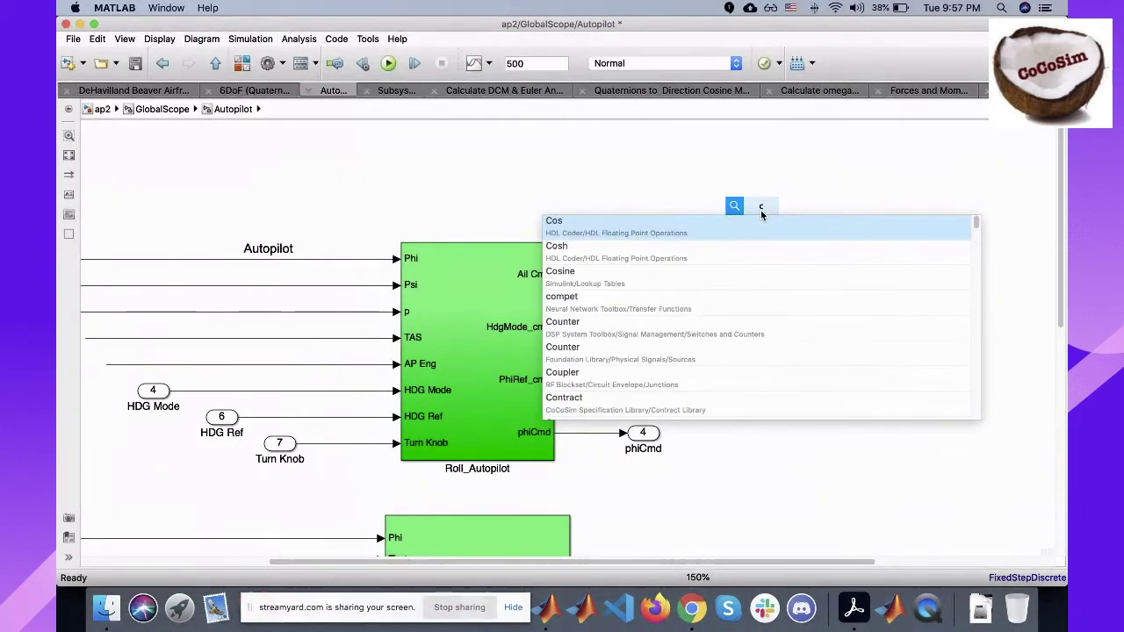
key("Escape")
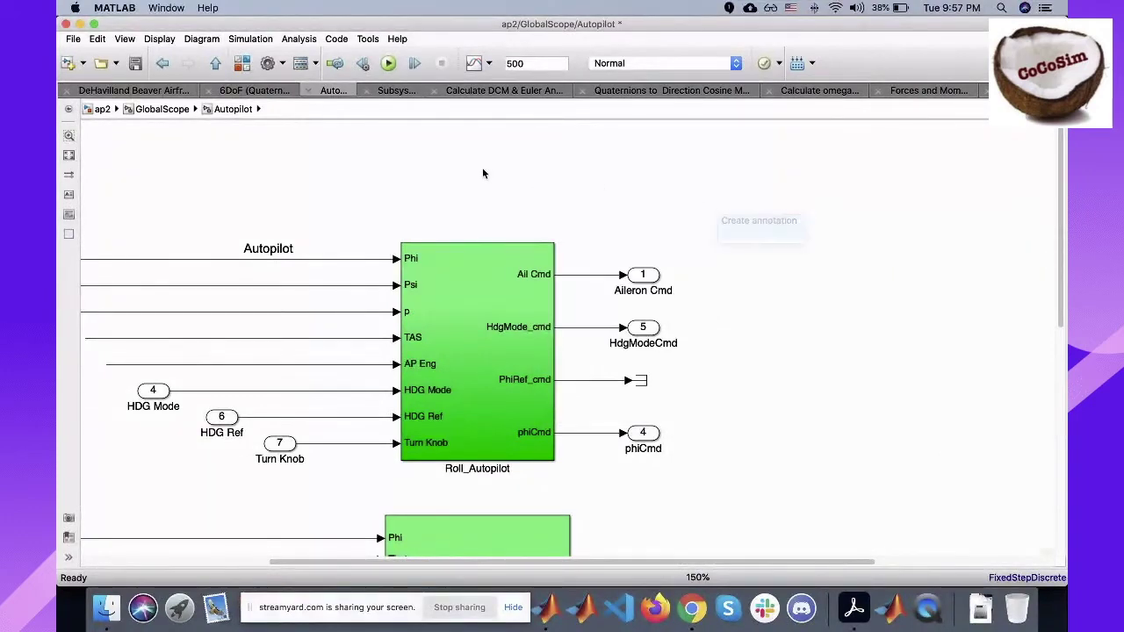
- Drag a Contract block from the CoCoSim Contract Library and place it above Roll_Autopilot
left_click(242, 64)
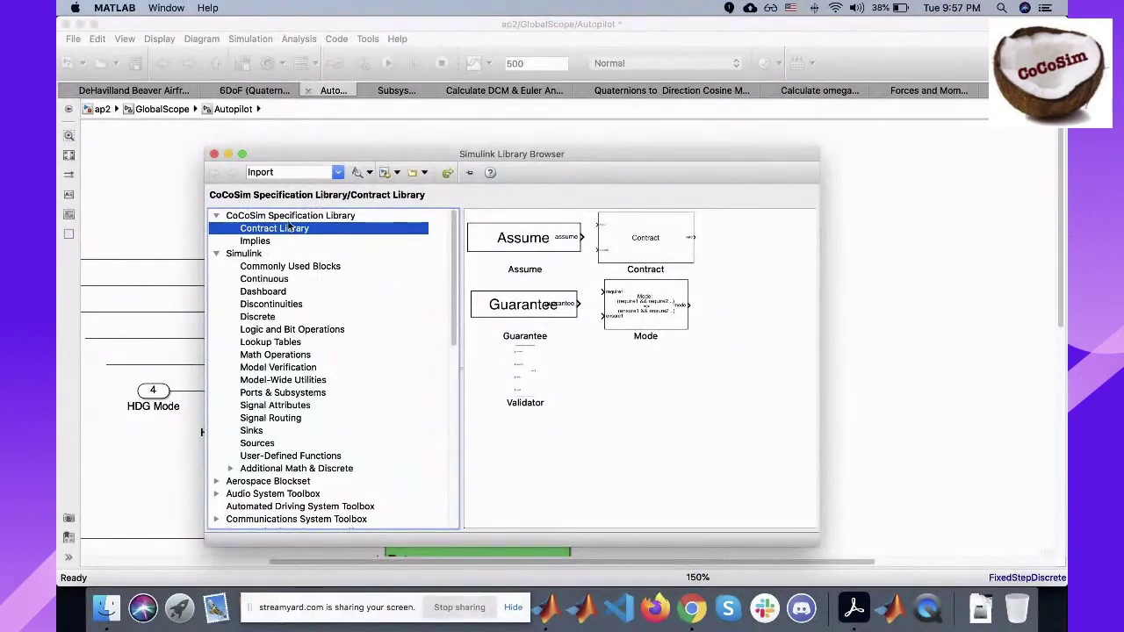
left_click_drag(648, 245, 941, 270)
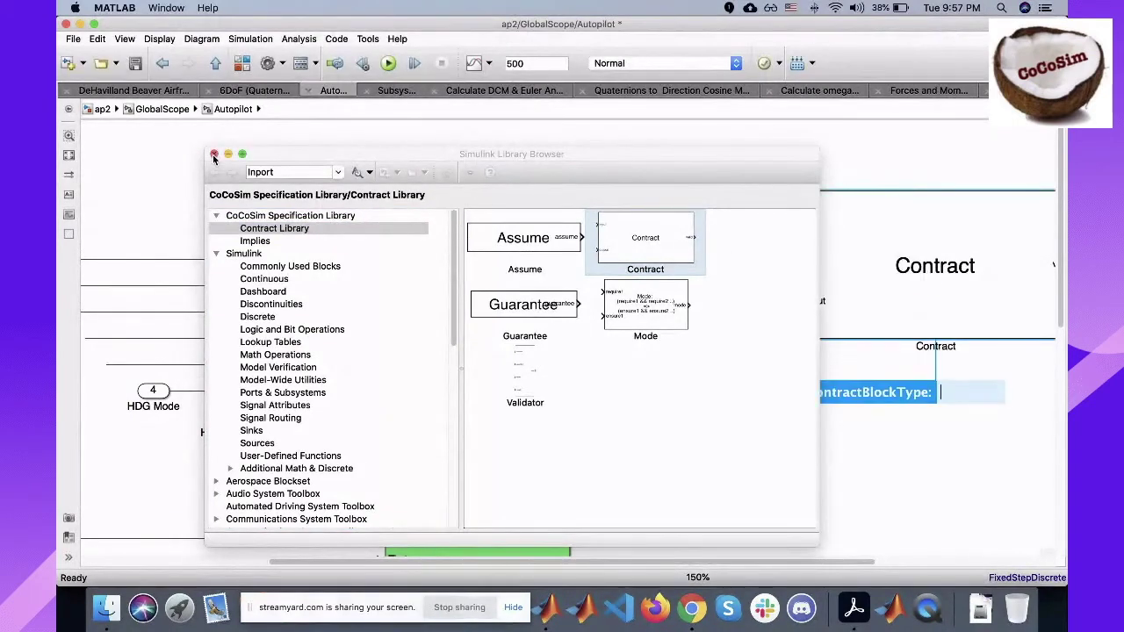
left_click(214, 153)
left_click_drag(882, 293, 741, 199)
key("space")
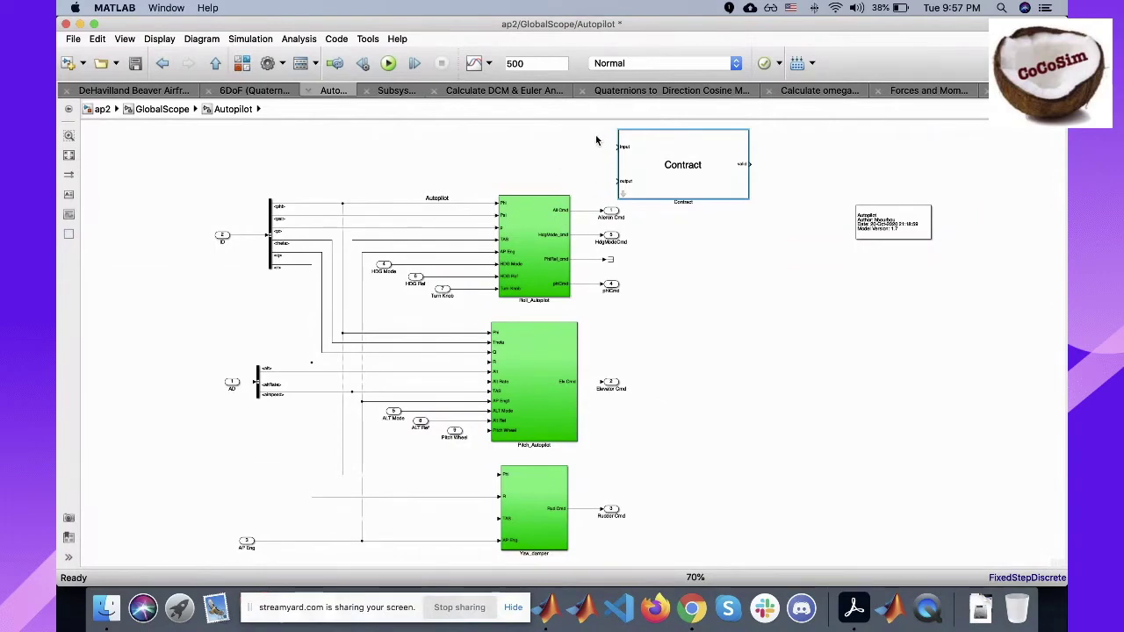
scroll(596, 140, "up", 3)
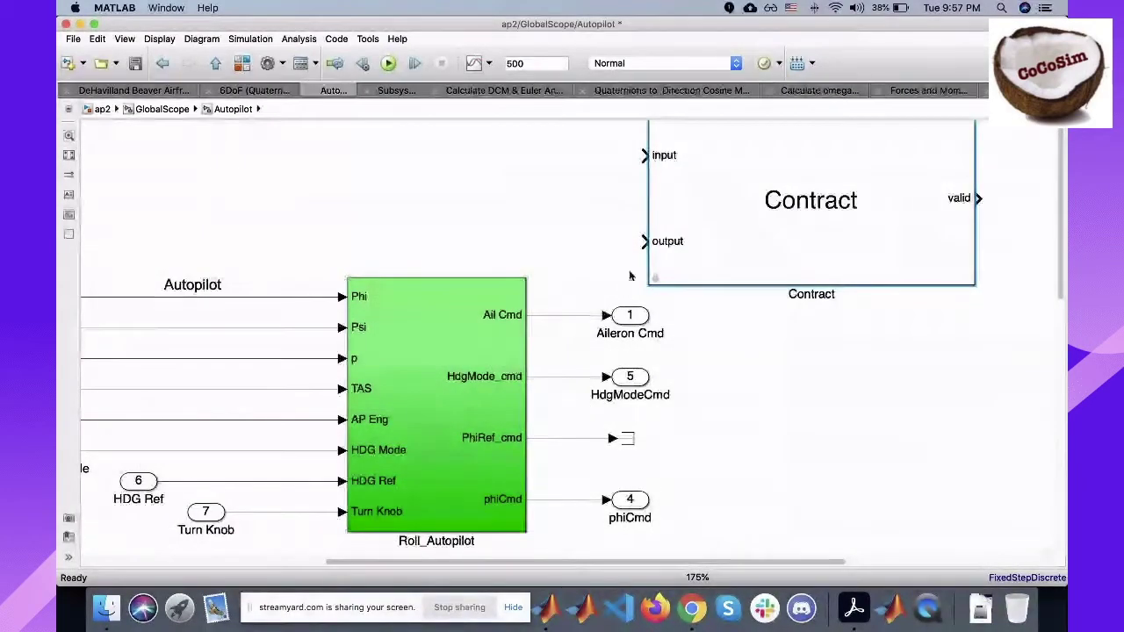
- Open the new Contract, set the Validator's Assume and Mode ports to 0, and select both Mode blocks
double_click(657, 277)
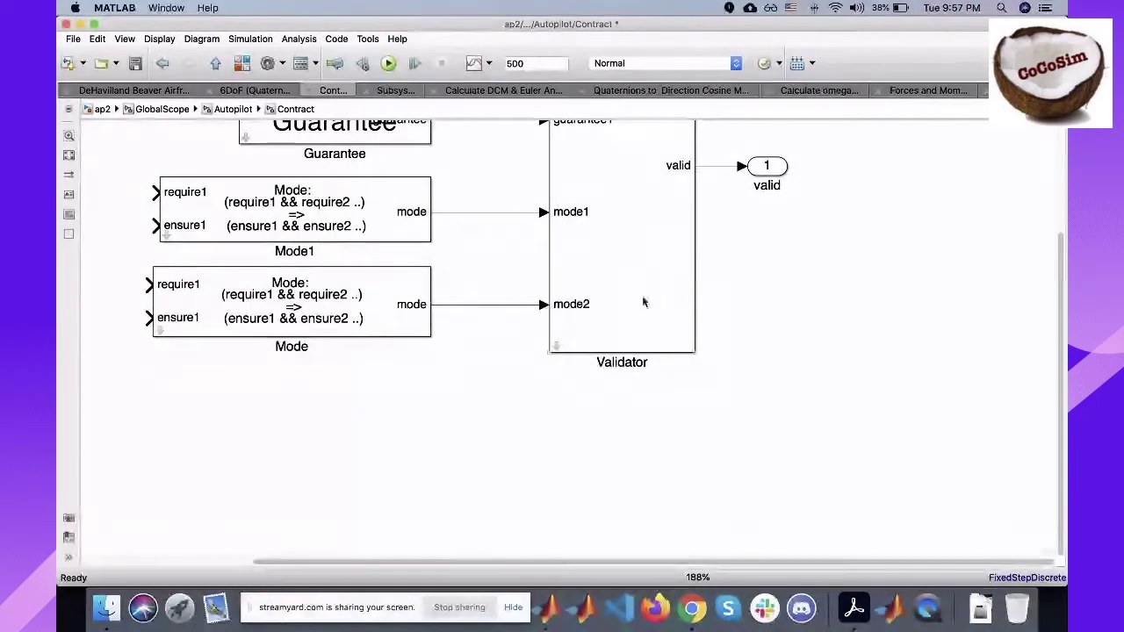
key("space")
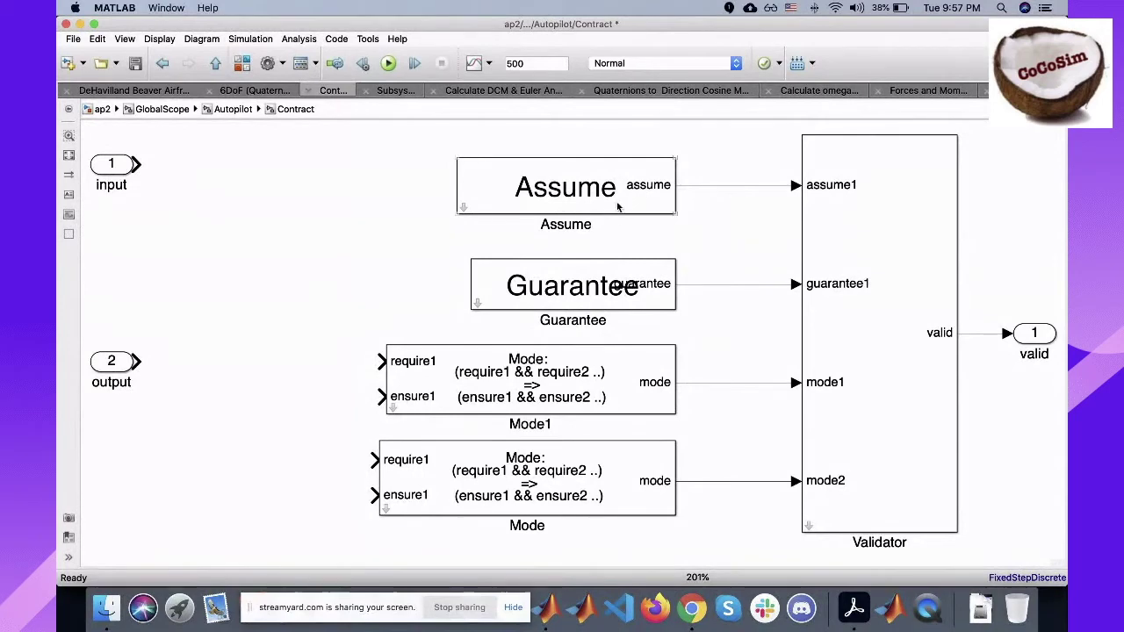
left_click(895, 387)
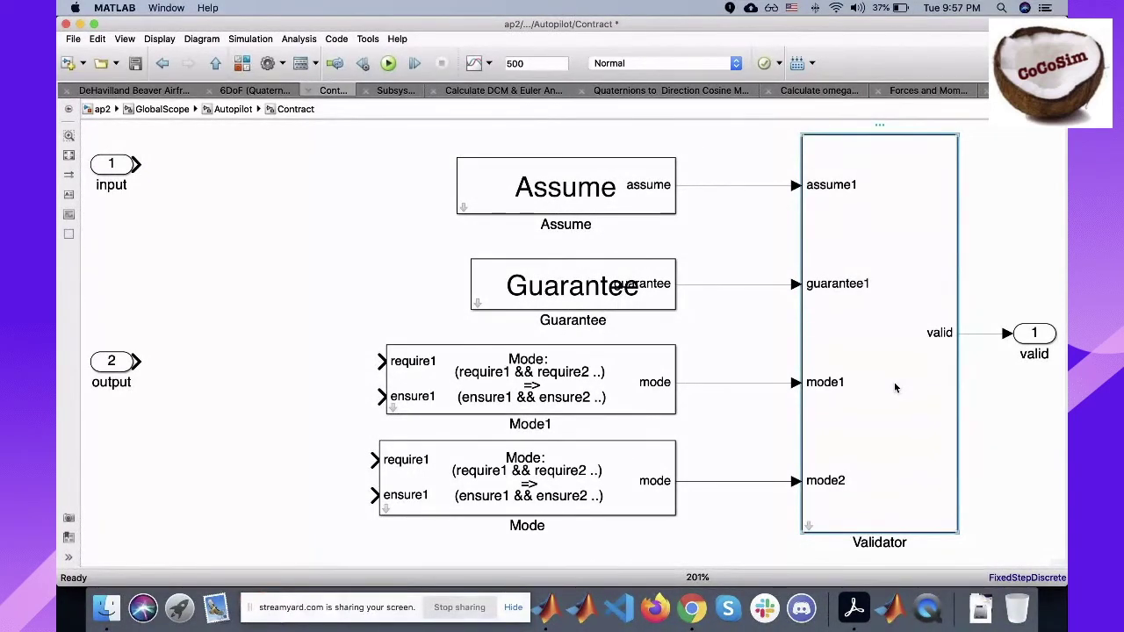
double_click(894, 382)
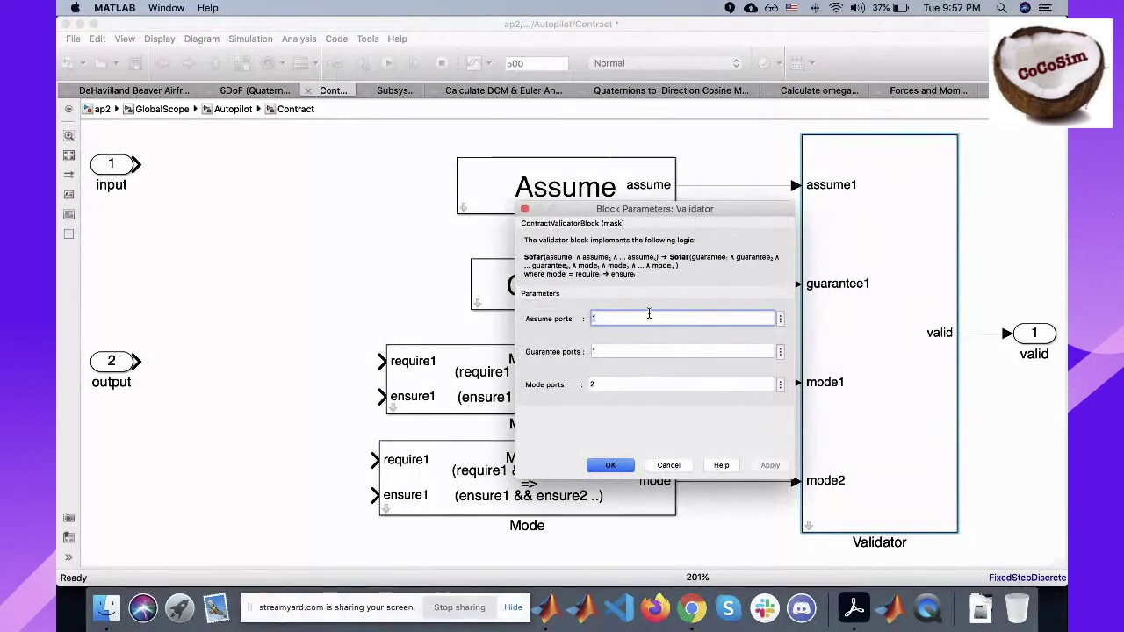
type("0")
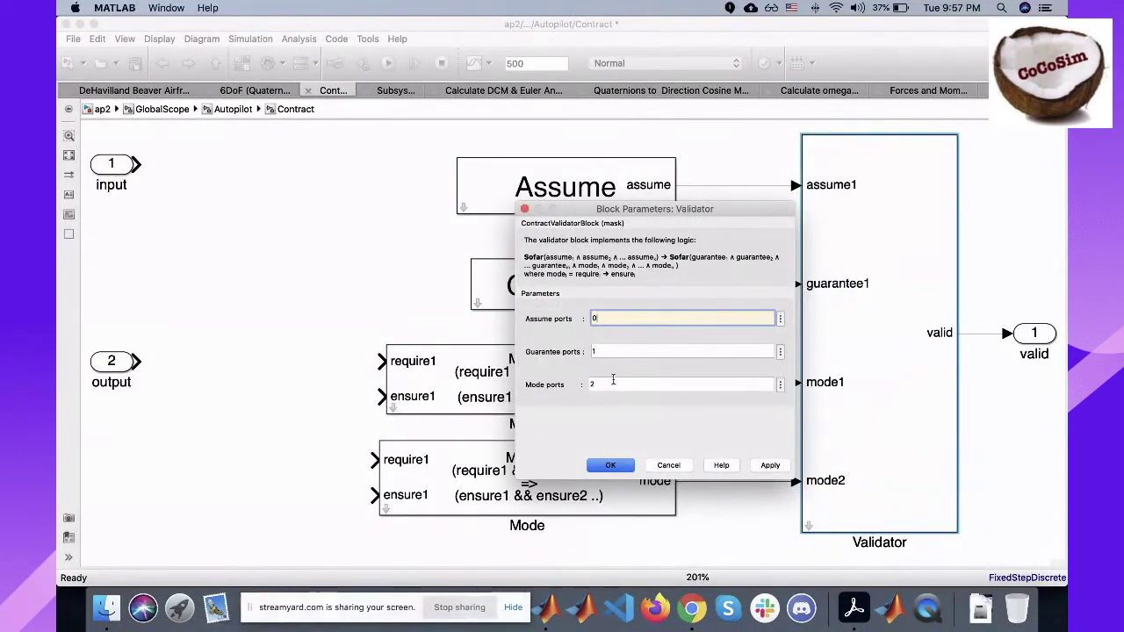
left_click(613, 383)
key("BackSpace")
type("0")
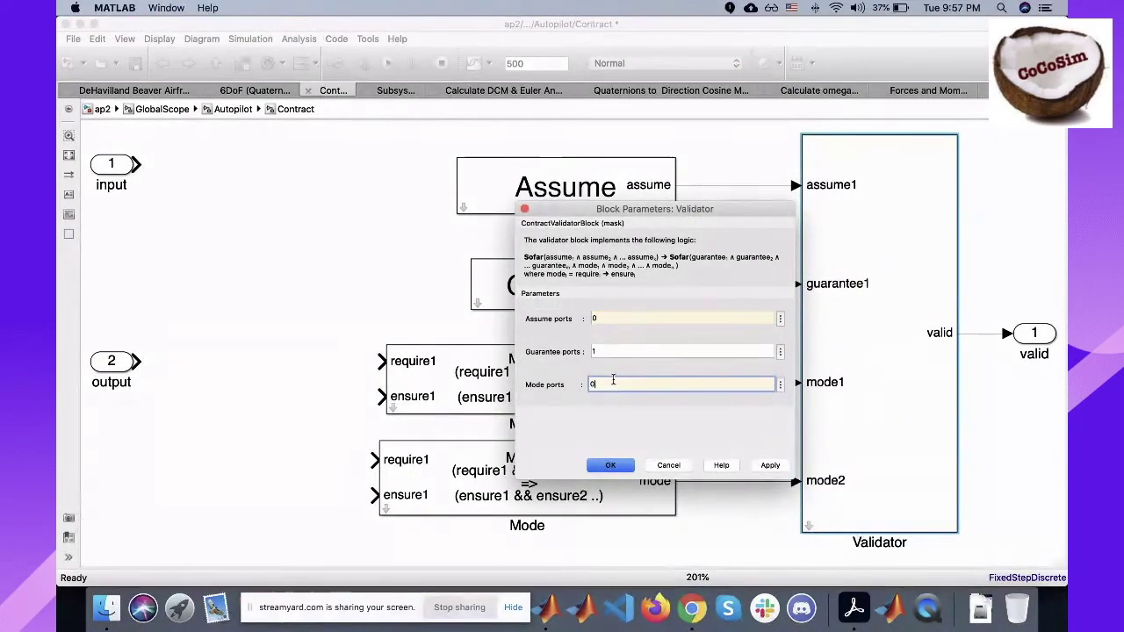
left_click(611, 466)
left_click_drag(272, 352, 723, 545)
- Delete the Mode and Assume blocks, and realign the Guarantee block and output port 2
key("Delete")
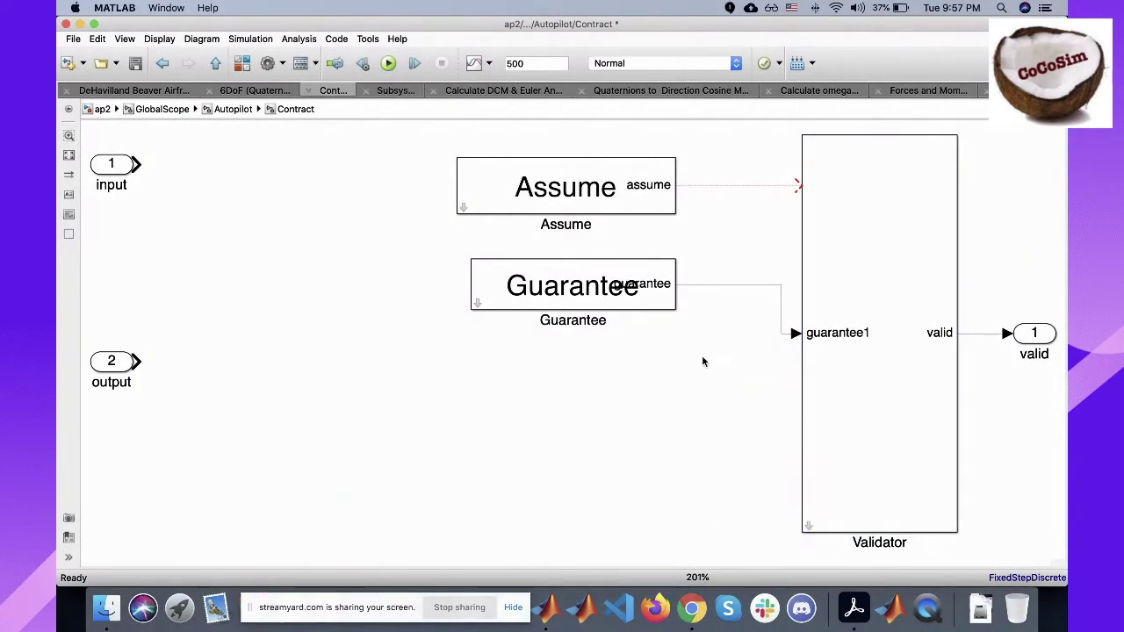
left_click_drag(612, 268, 563, 317)
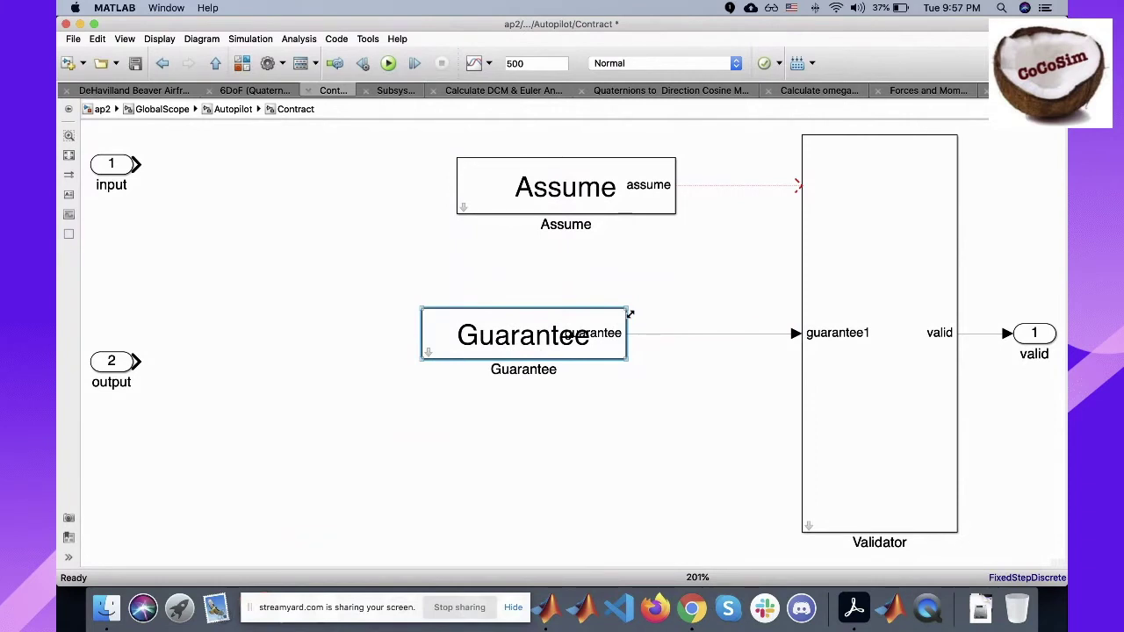
left_click_drag(647, 313, 690, 312)
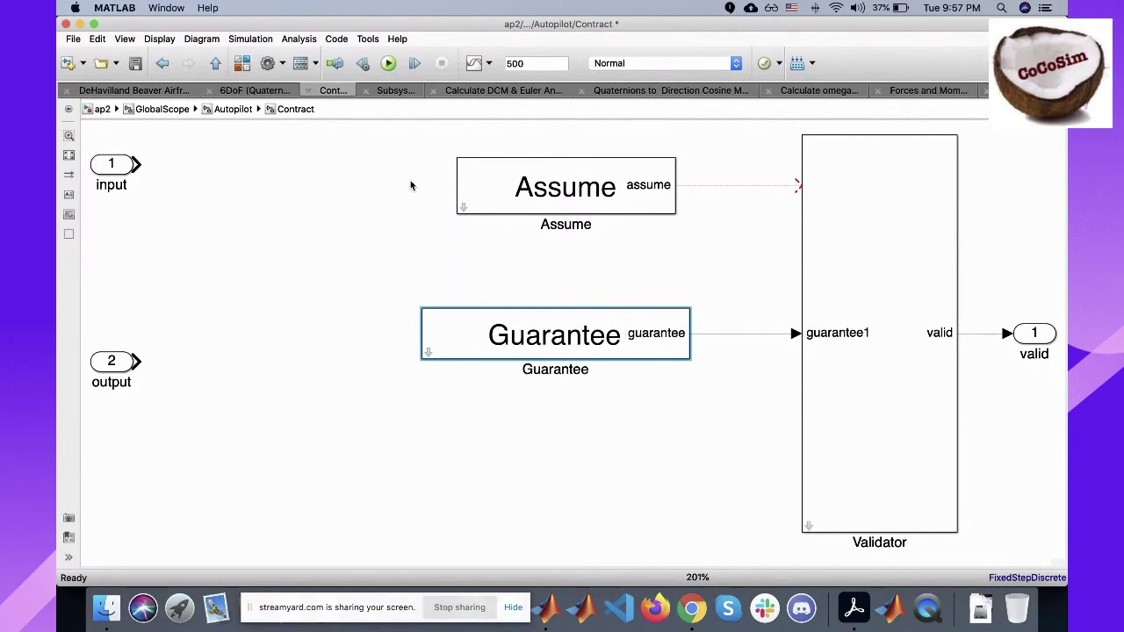
left_click_drag(390, 169, 768, 239)
key("Delete")
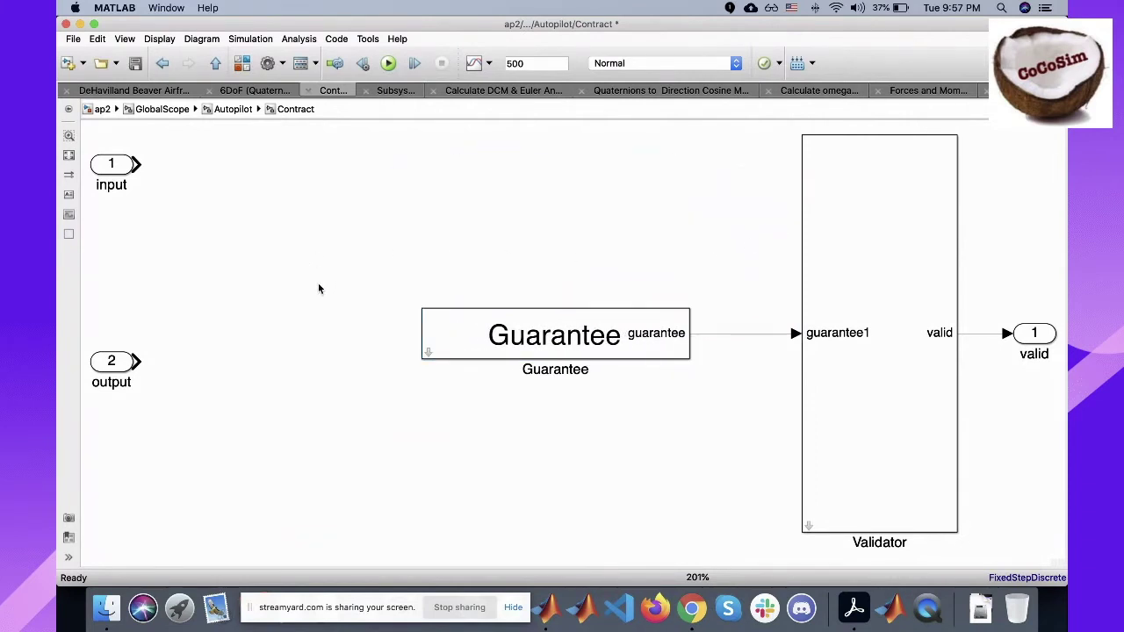
left_click_drag(112, 360, 203, 333)
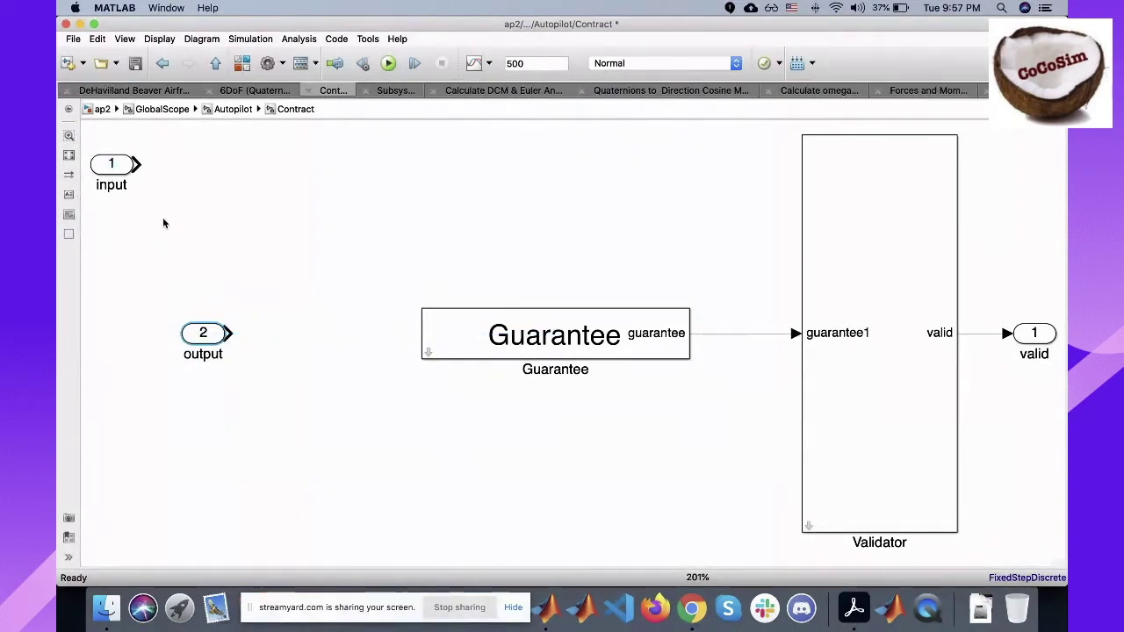
- Delete the extra inport, rename the remaining one 'Ail cmd', and open Guarantee
left_click_drag(161, 217, 90, 147)
key("Delete")
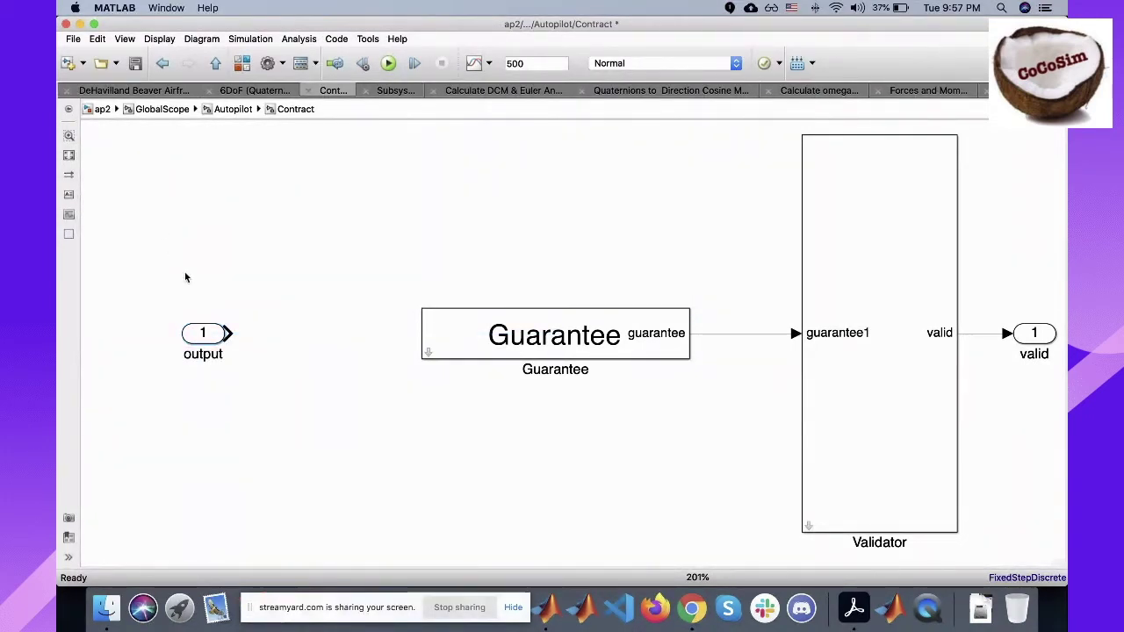
double_click(200, 353)
type("Ail_cmd")
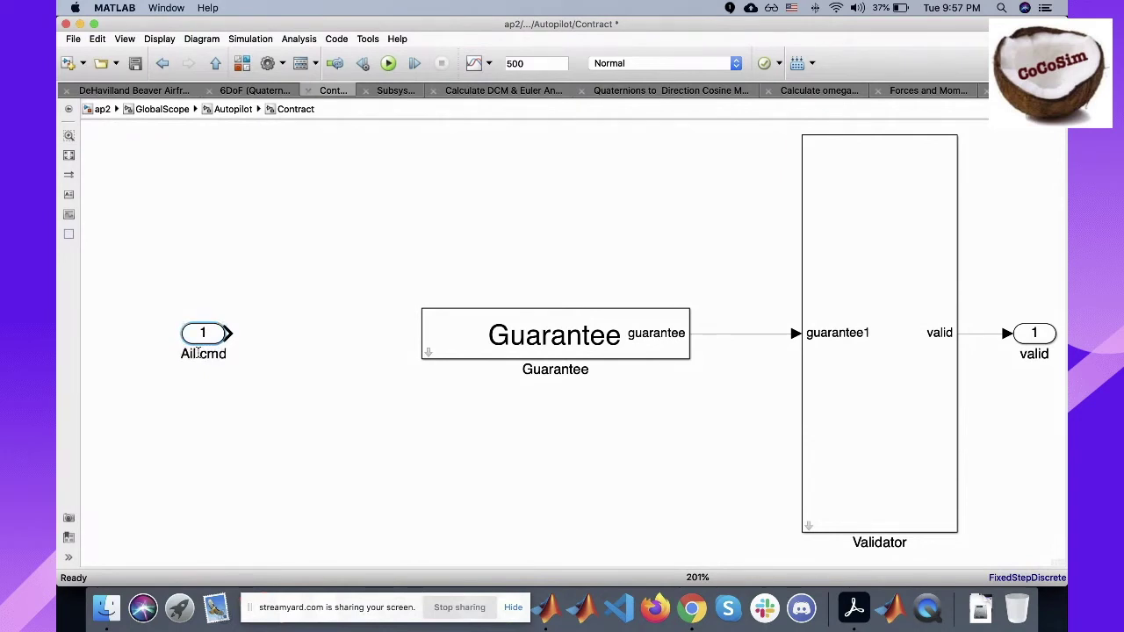
left_click(236, 347)
double_click(430, 352)
double_click(299, 302)
- Add an Abs block fed by the Ail cmd input
type("abs")
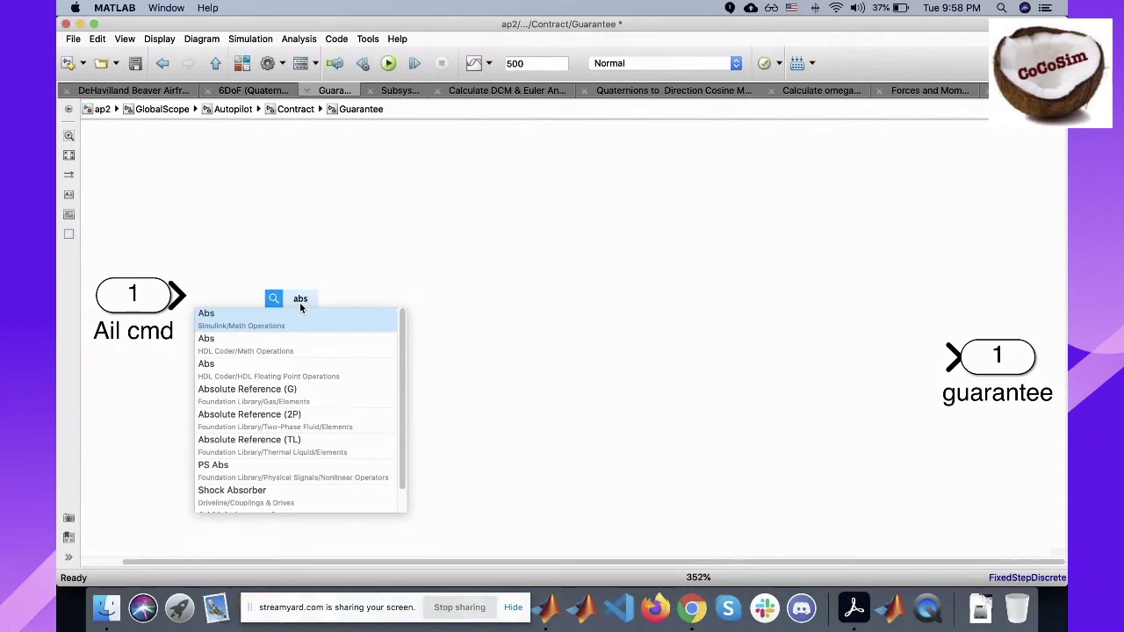
key("Return")
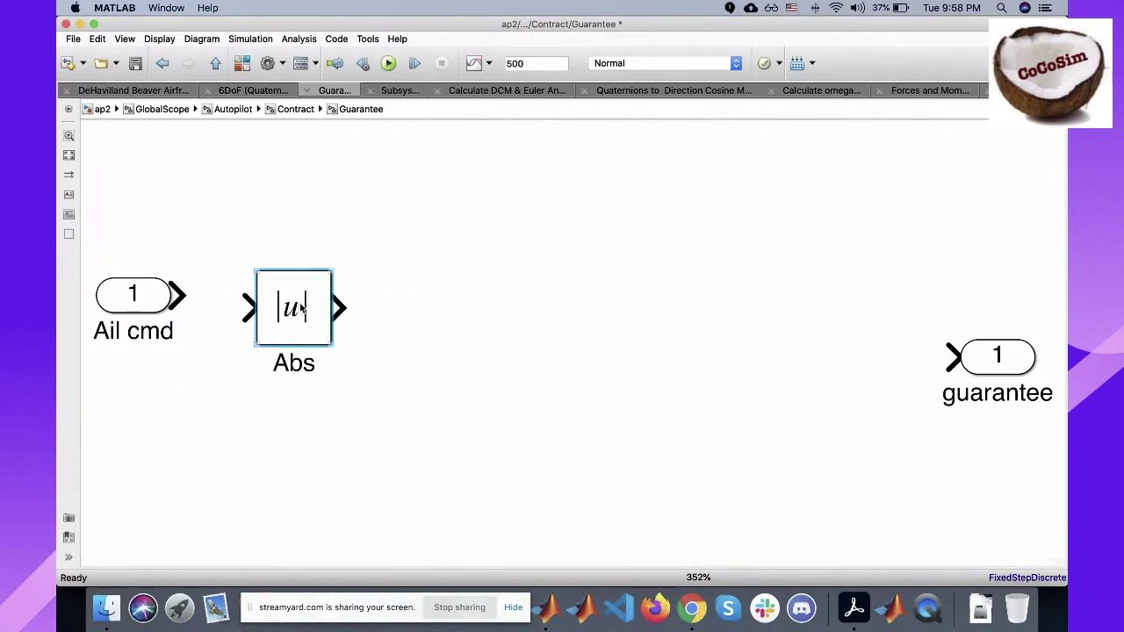
left_click_drag(312, 314, 337, 303)
left_click(481, 300)
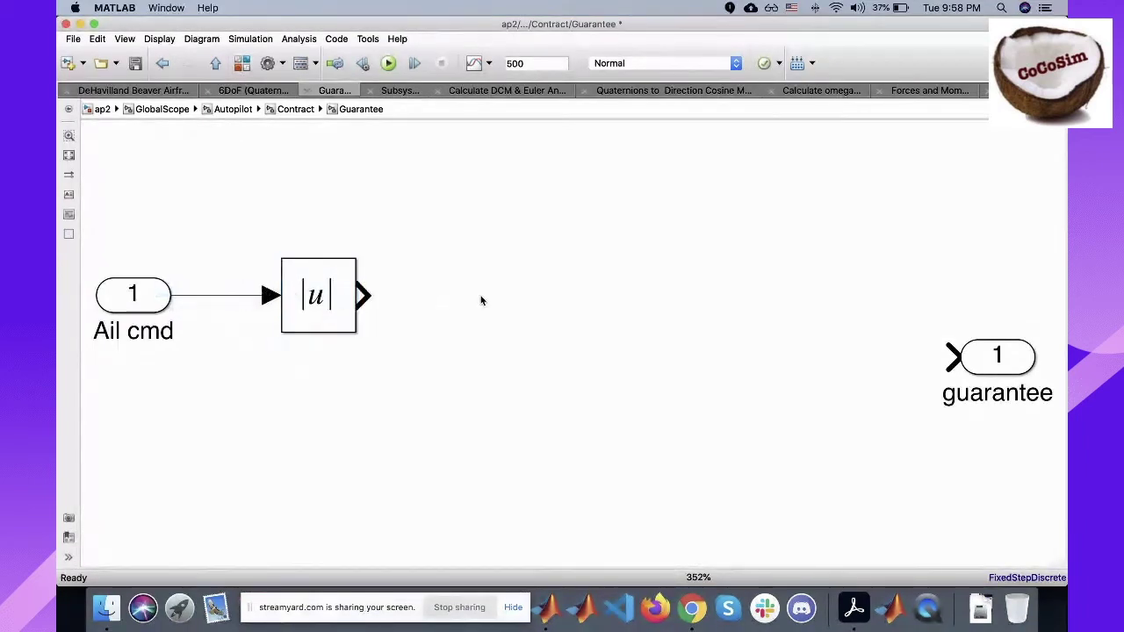
- Add a Compare To Constant block (<= 15) after Abs and wire it to the guarantee output
double_click(480, 300)
type("compa")
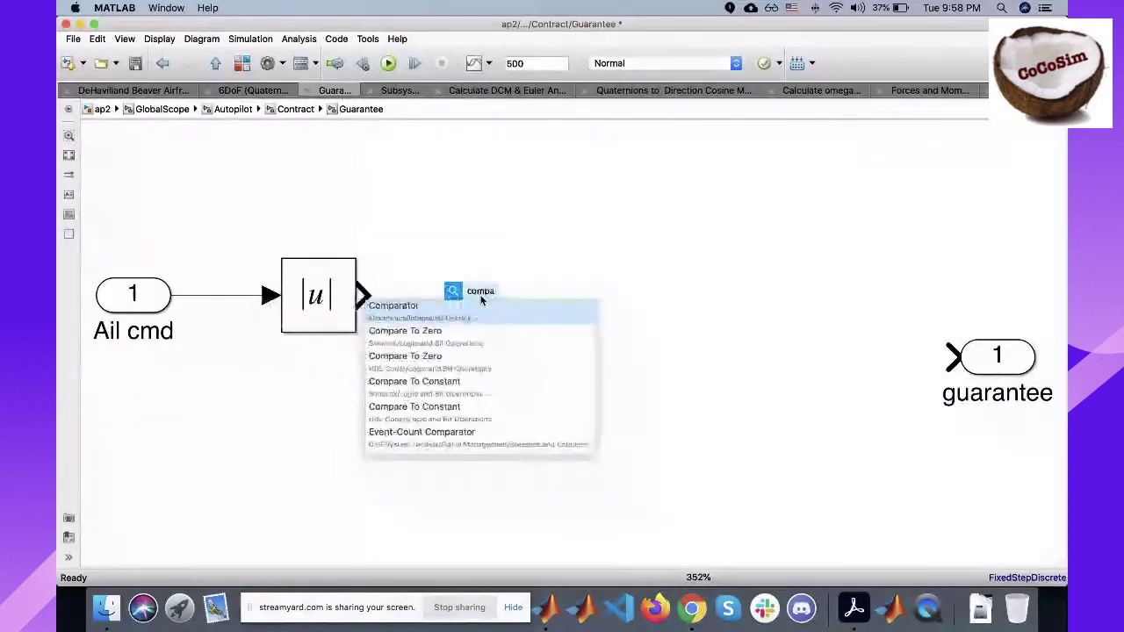
key("Down")
key("Down")
key("Down")
key("Return")
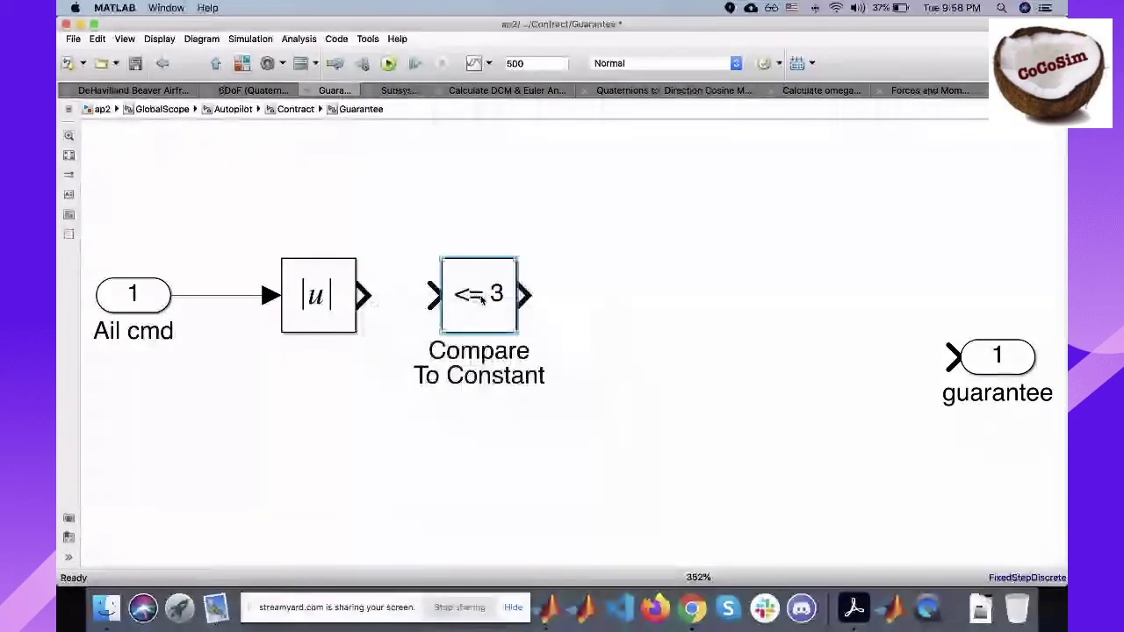
type("15")
key("Return")
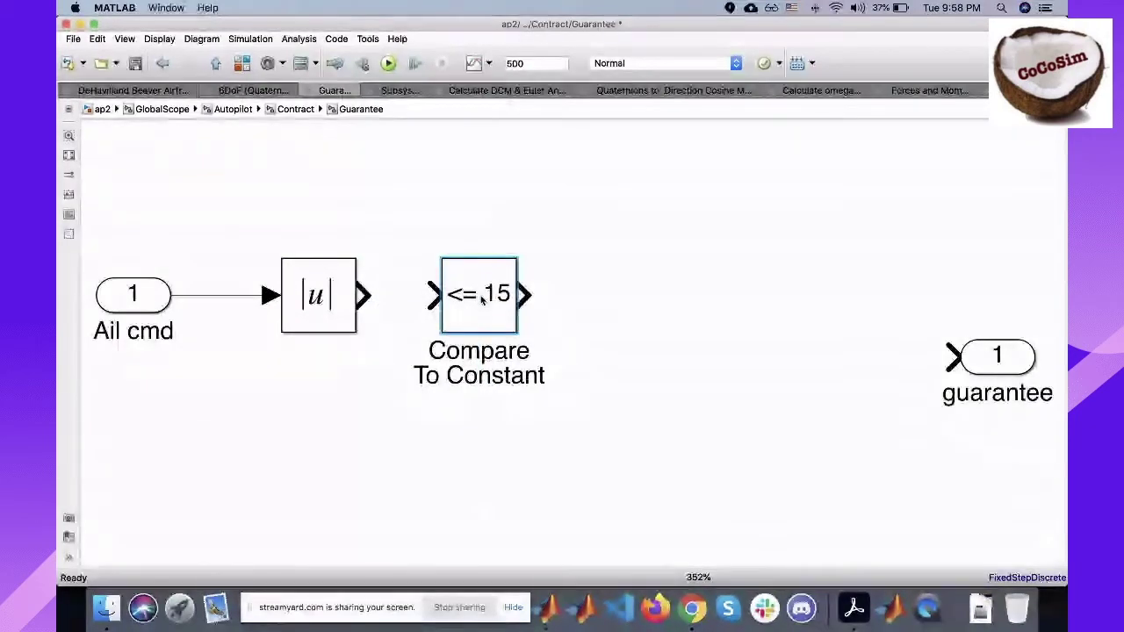
left_click_drag(481, 300, 505, 301)
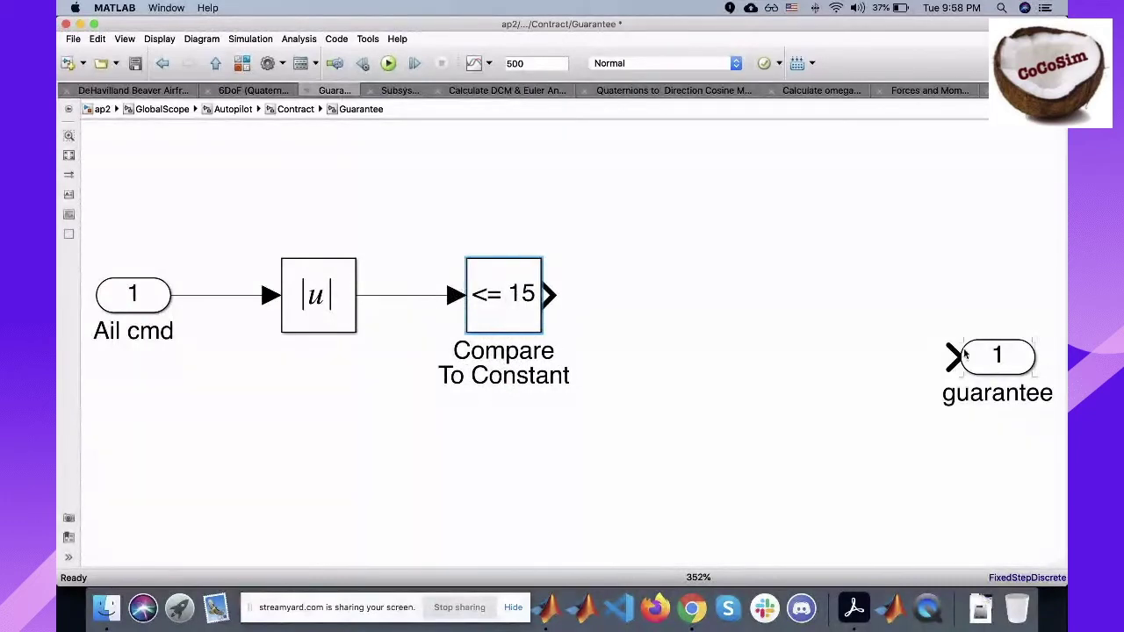
left_click_drag(964, 353, 767, 293)
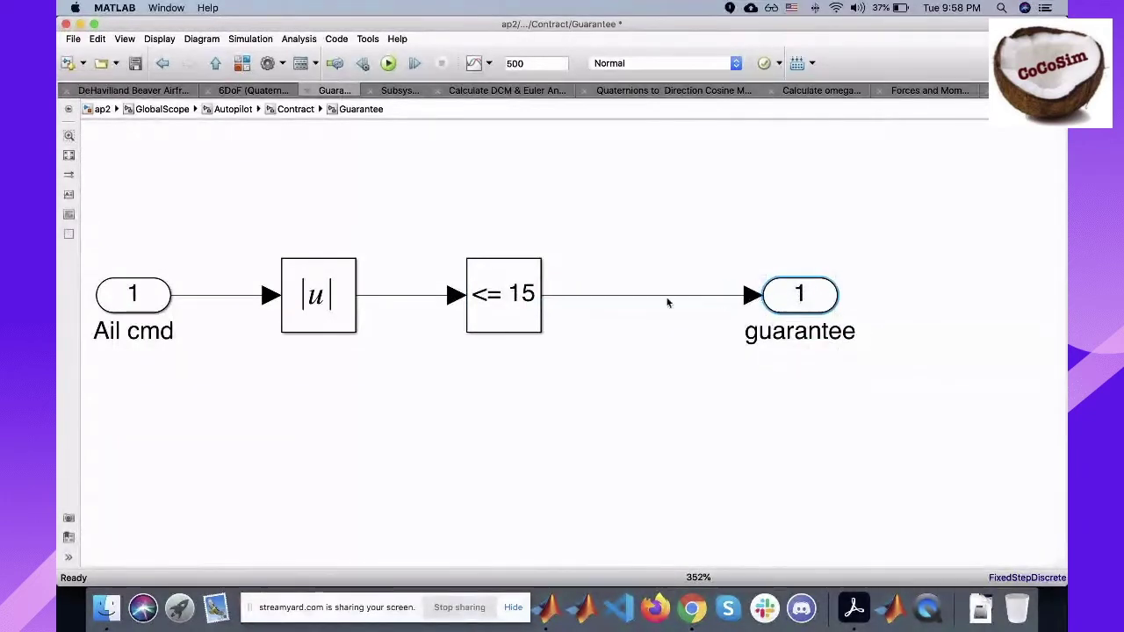
left_click(295, 109)
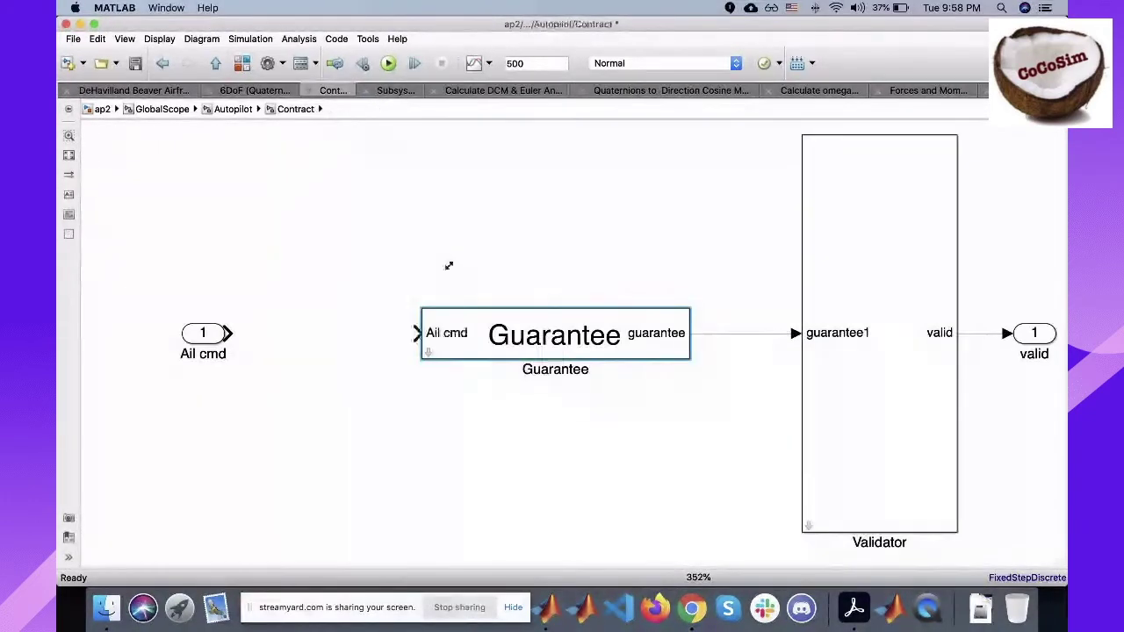
- Rename the Guarantee block to Ap007 and connect the Ail cmd input to it
double_click(556, 369)
type("Ap007")
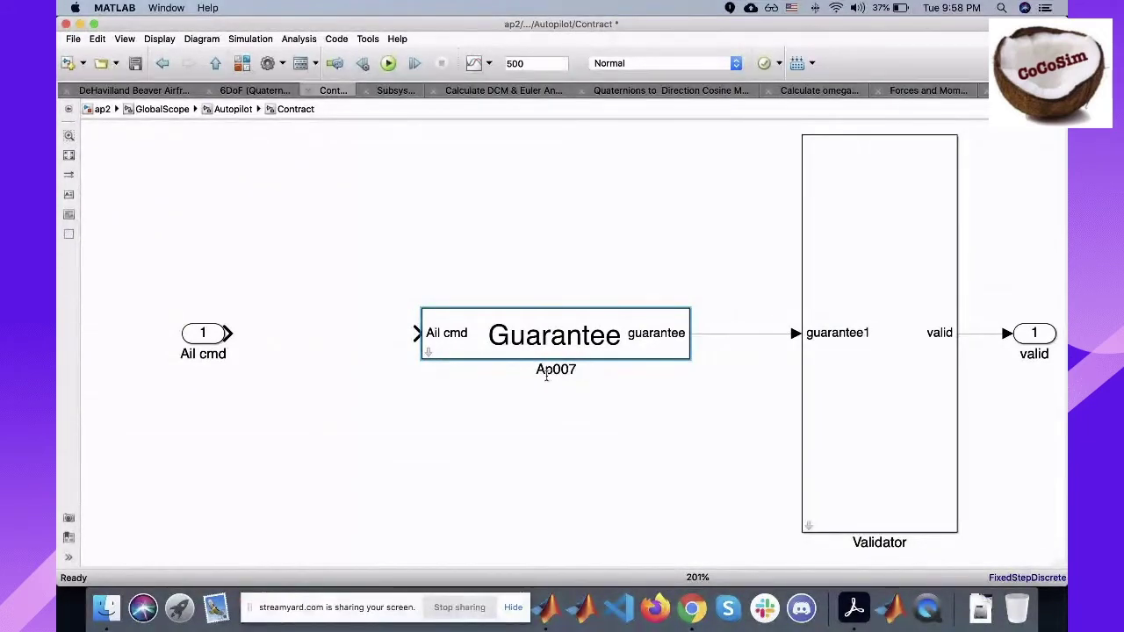
left_click(326, 363)
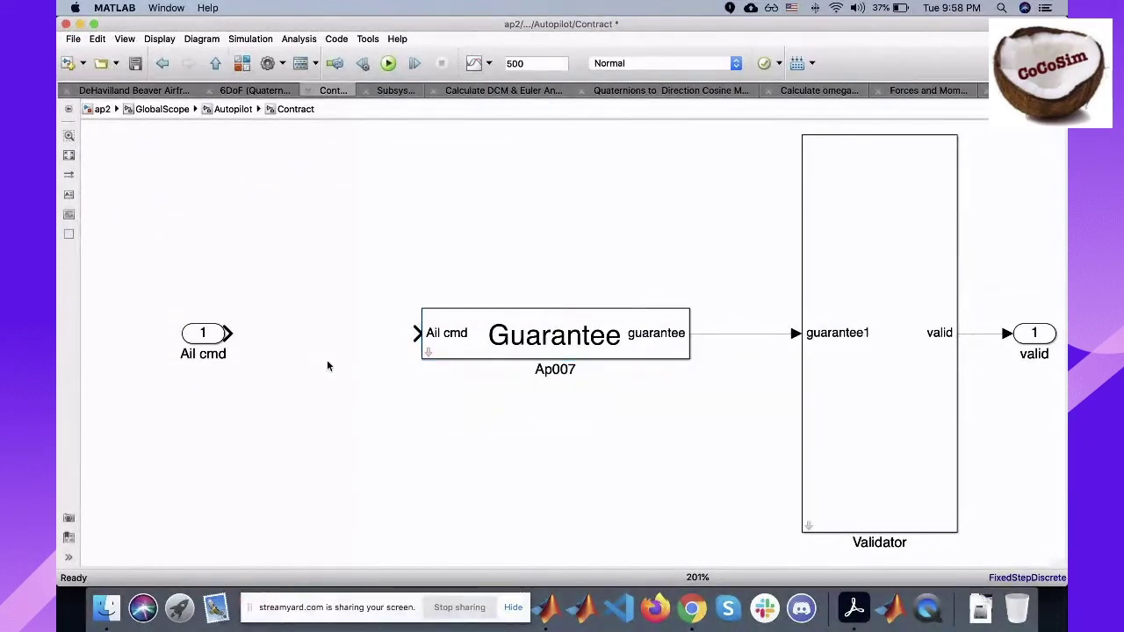
left_click_drag(230, 333, 268, 335)
left_click(331, 305)
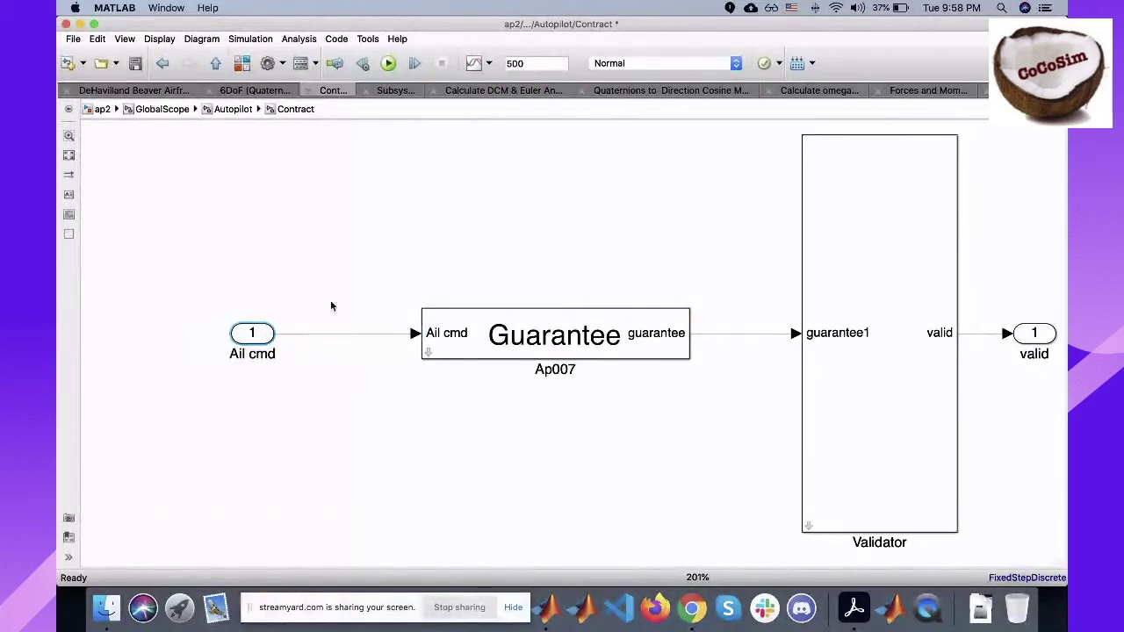
- In the Autopilot diagram, resize and move the Contract block, then wire Roll_Autopilot's Ail Cmd into it
left_click(230, 109)
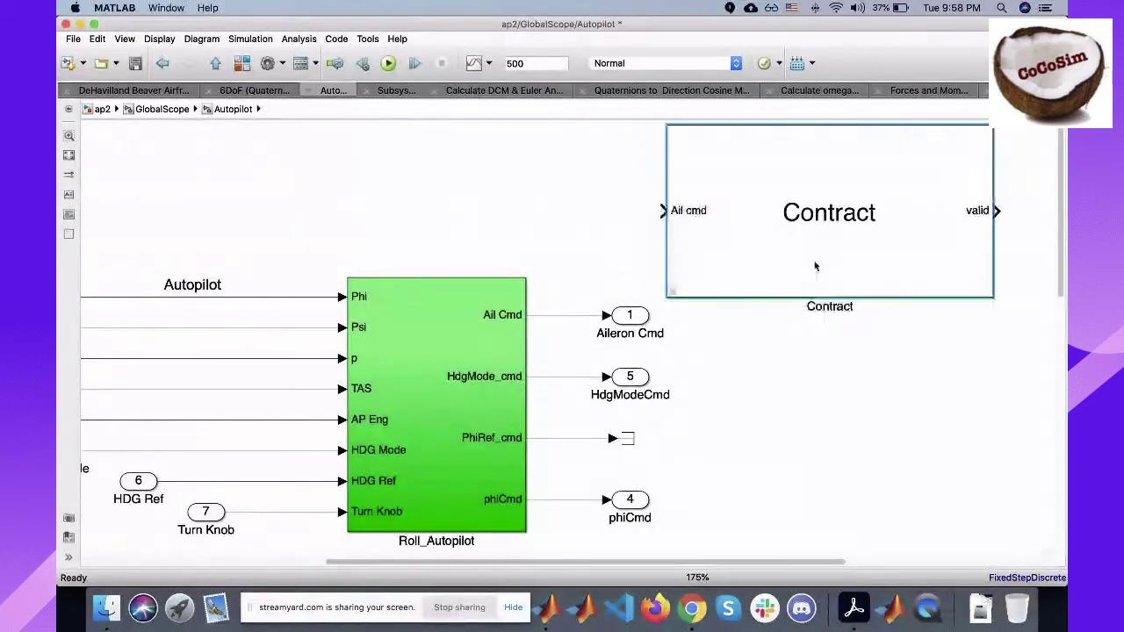
left_click_drag(710, 173, 710, 216)
left_click_drag(768, 279, 688, 198)
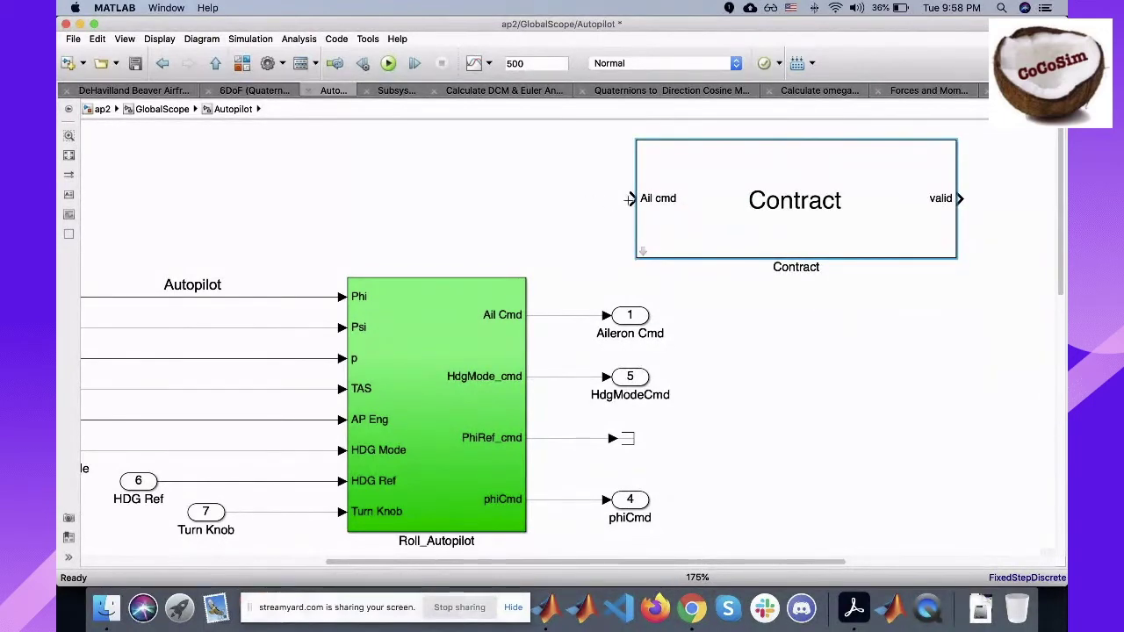
left_click_drag(573, 287, 558, 308)
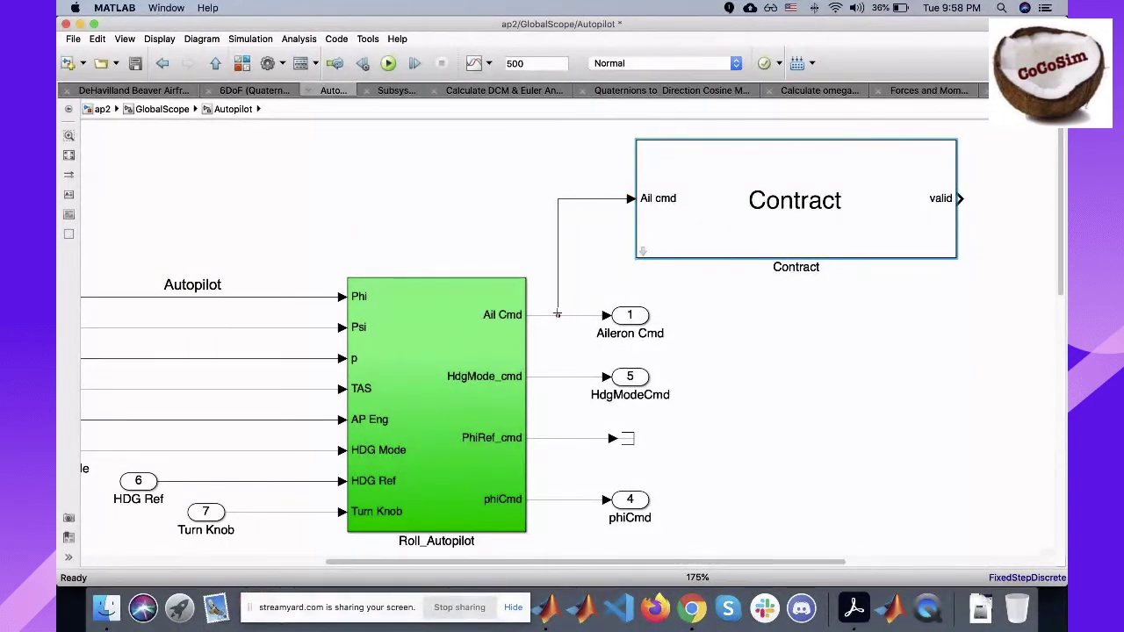
- Delete and restore the signal lines feeding Roll_Autopilot, then return to ap2's top level
left_click(452, 281)
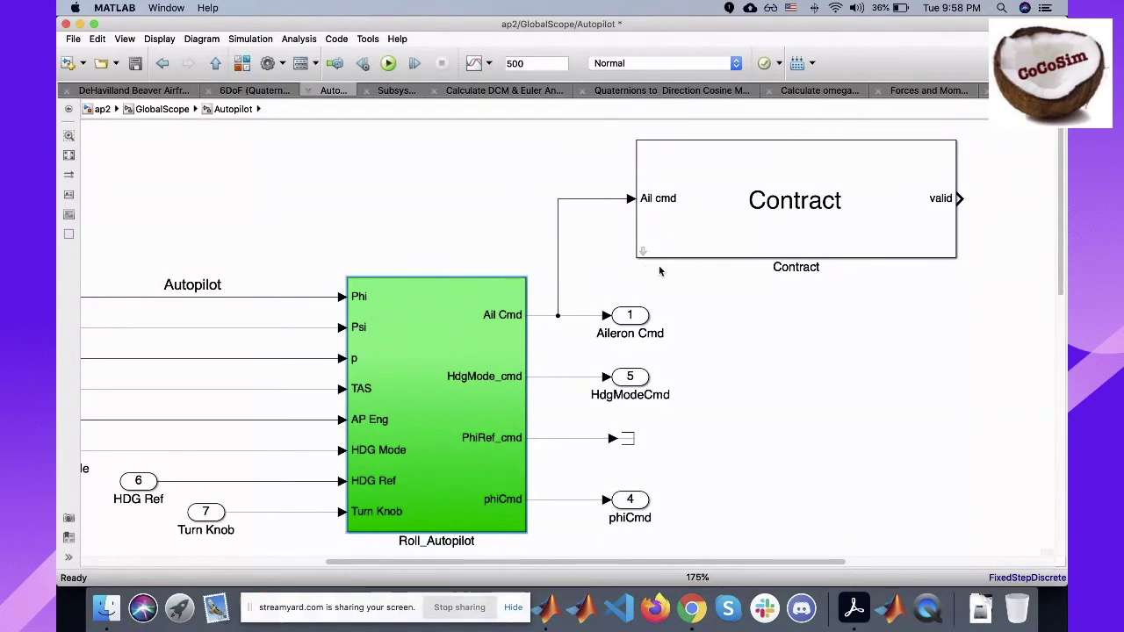
key("space")
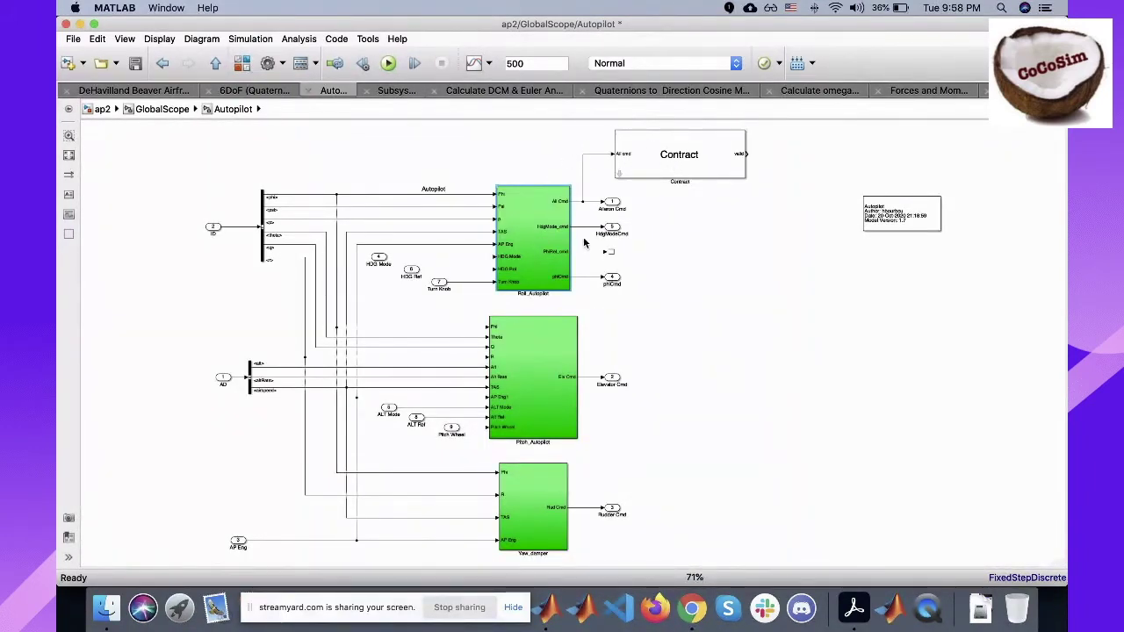
left_click_drag(488, 167, 469, 303)
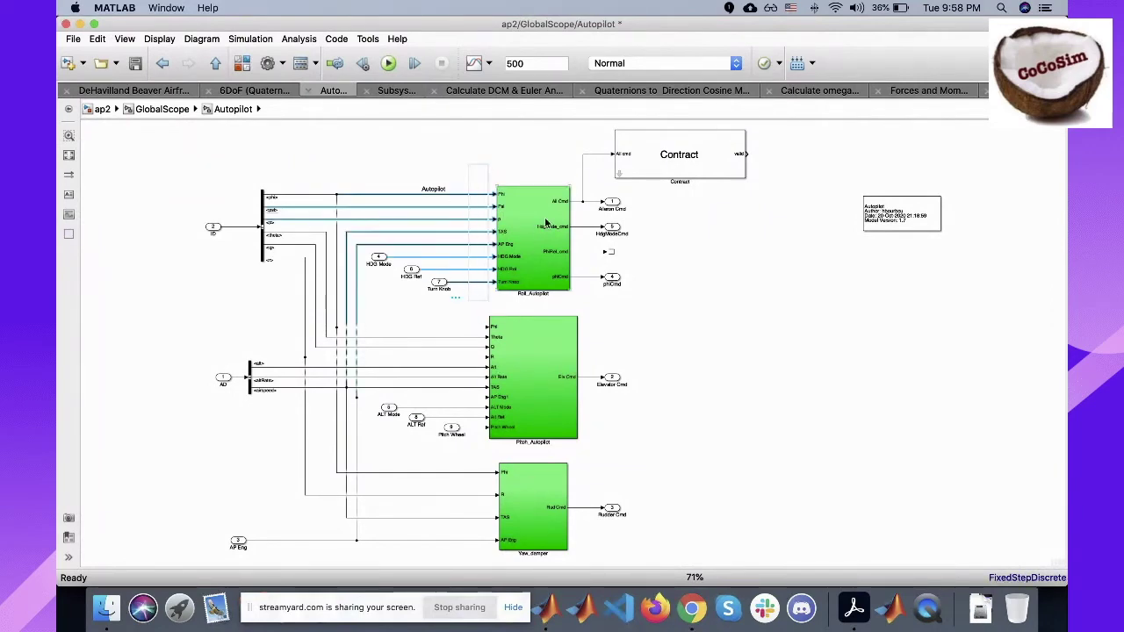
scroll(545, 223, "up", 5)
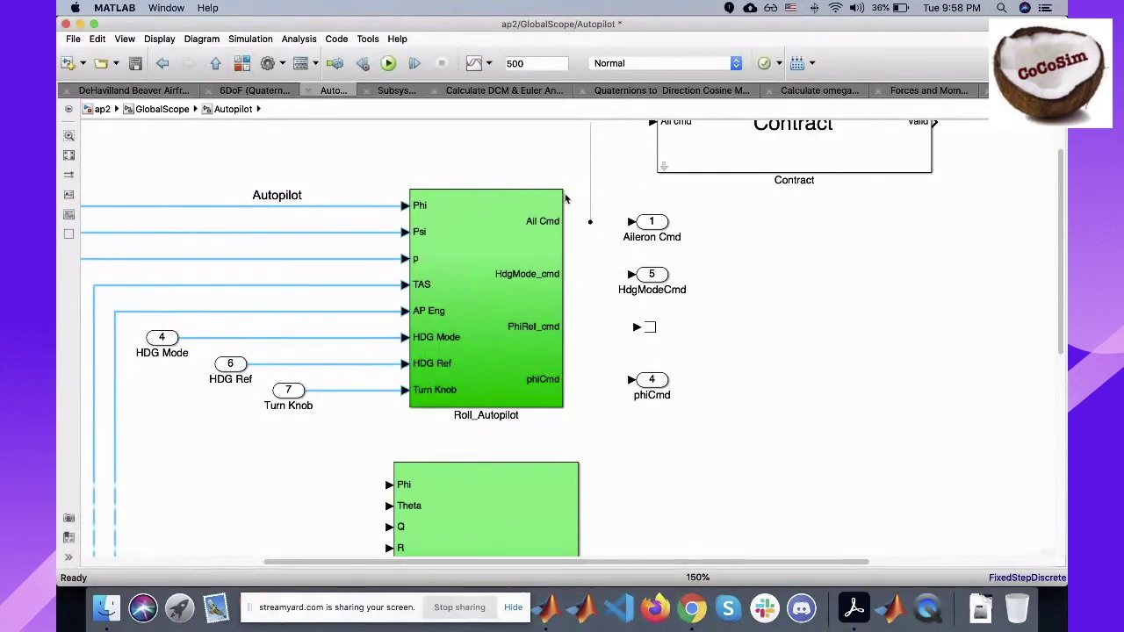
key("Delete")
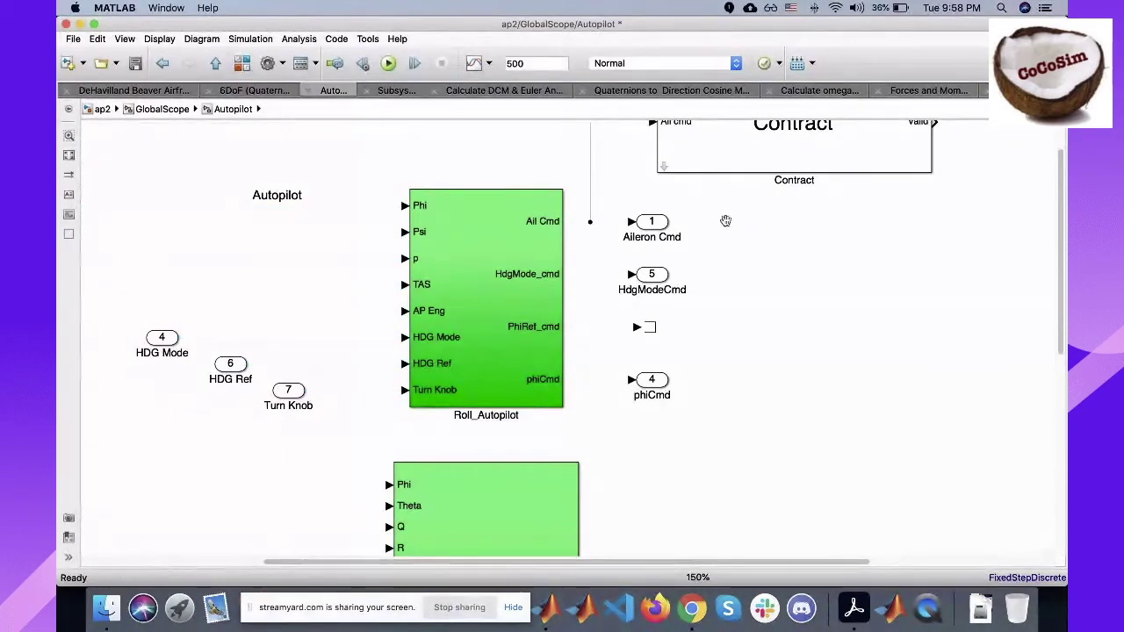
key("super+z")
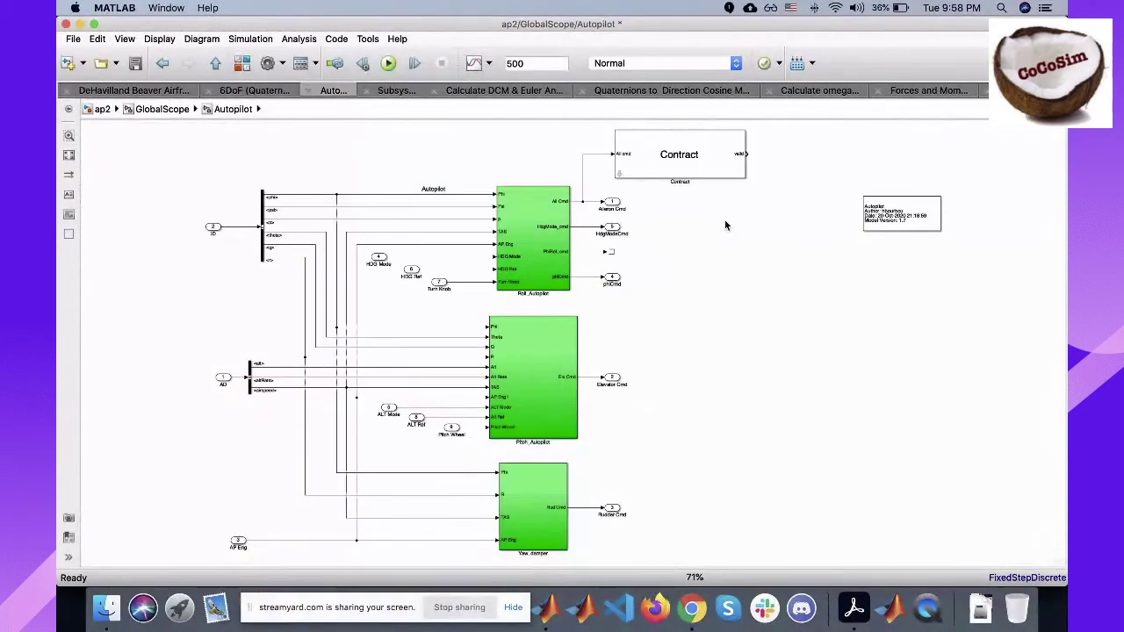
left_click(101, 108)
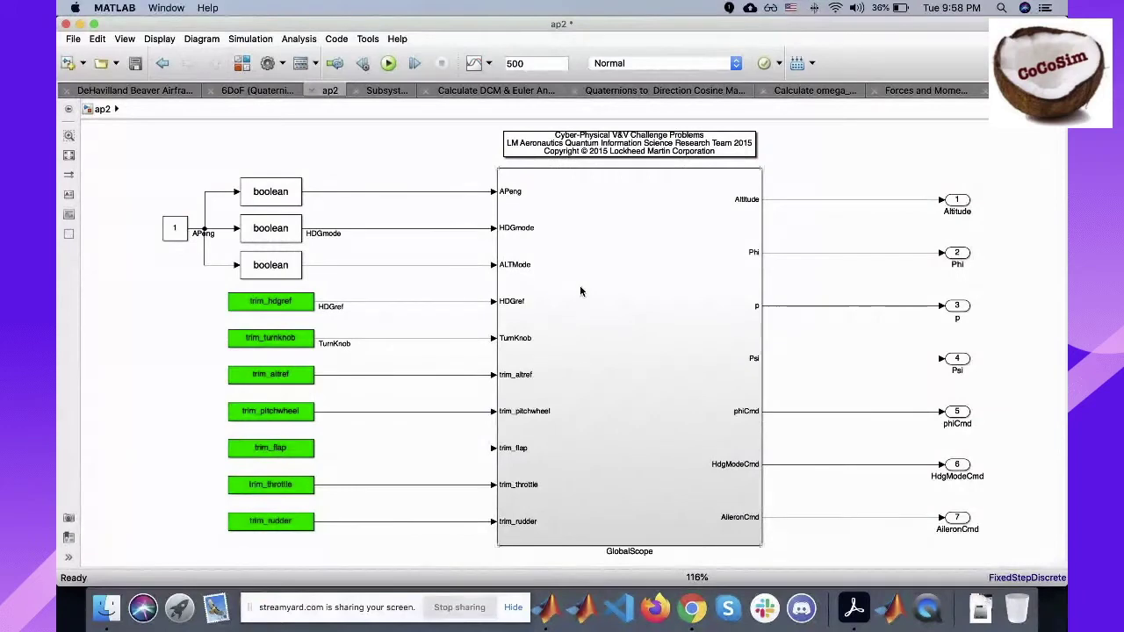
- Run CoCoSim's Prove properties on the ap2 model and wait for Kind2 to report SAFE
left_click(366, 38)
left_click(360, 40)
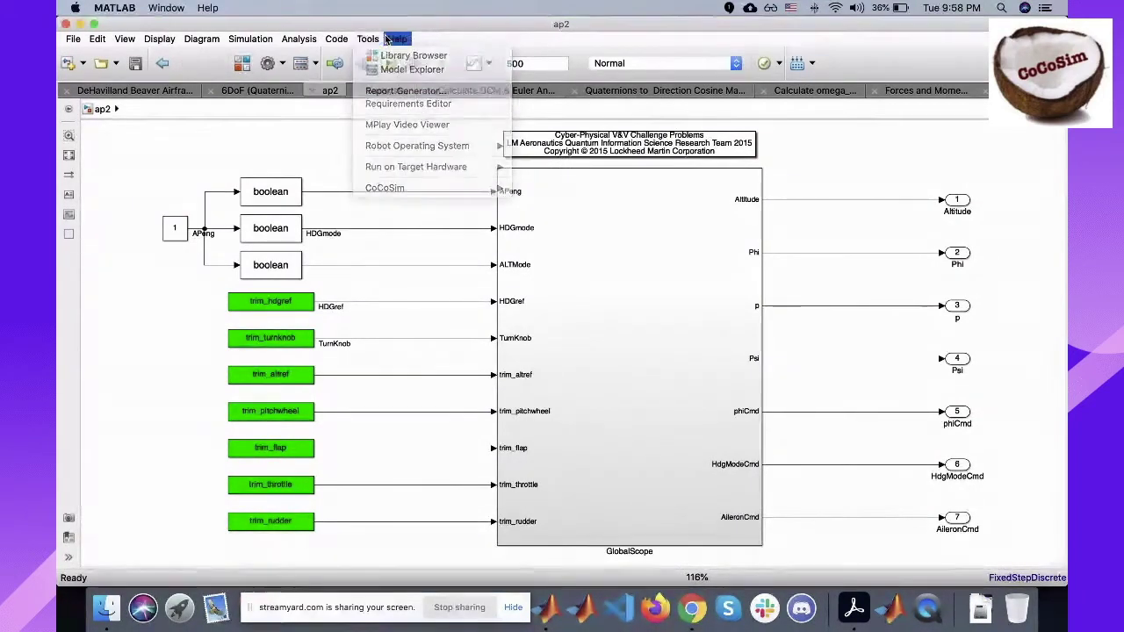
left_click(358, 42)
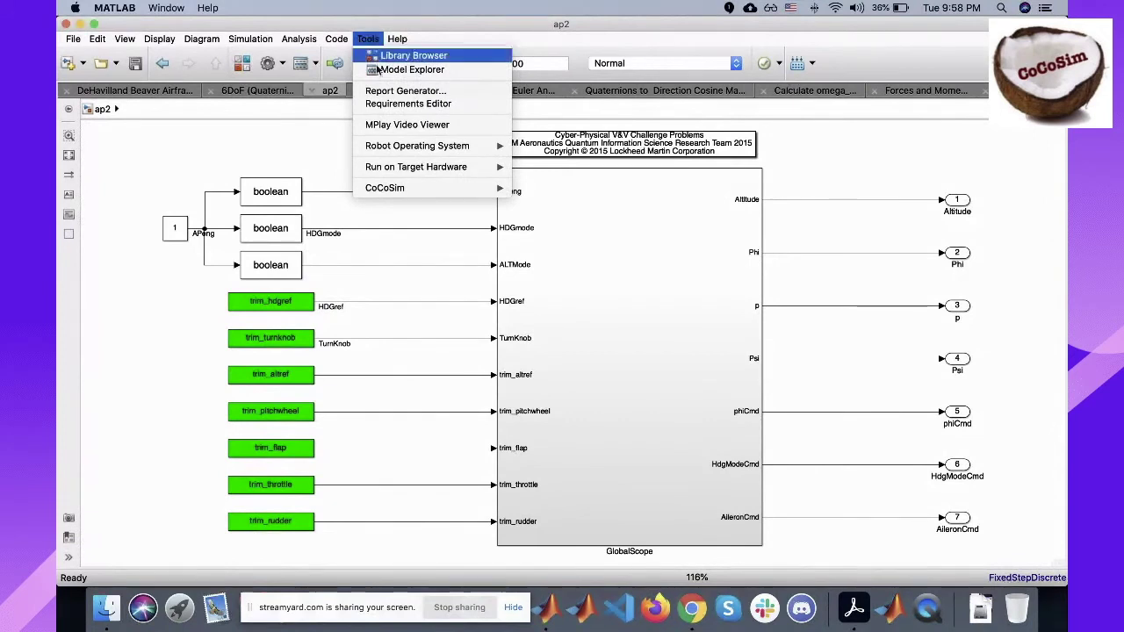
mouse_move(410, 188)
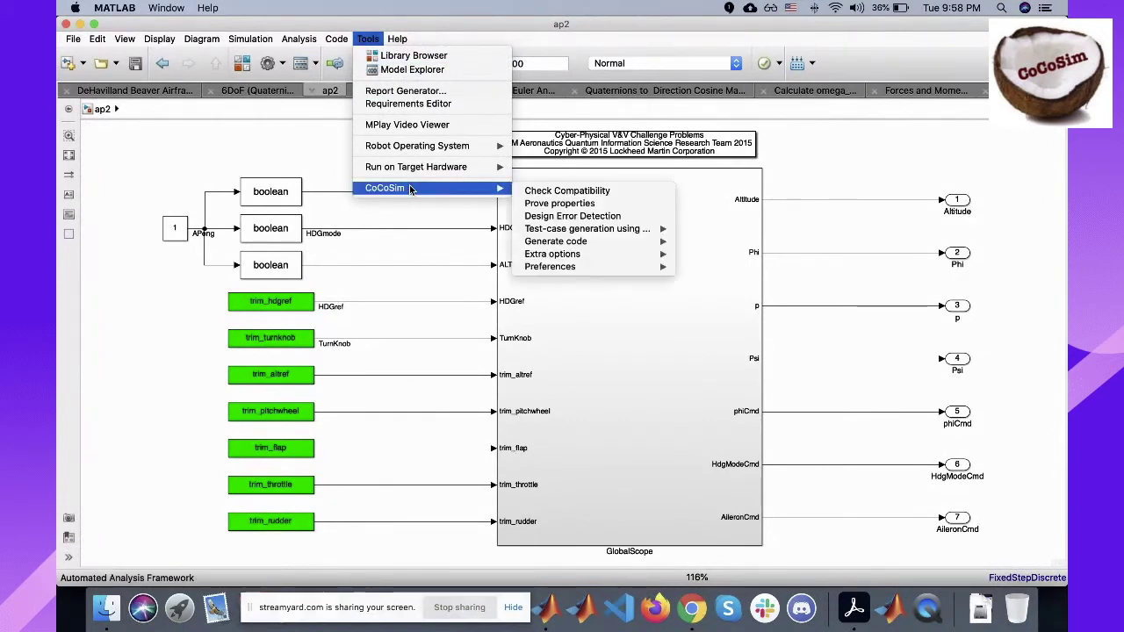
left_click(579, 203)
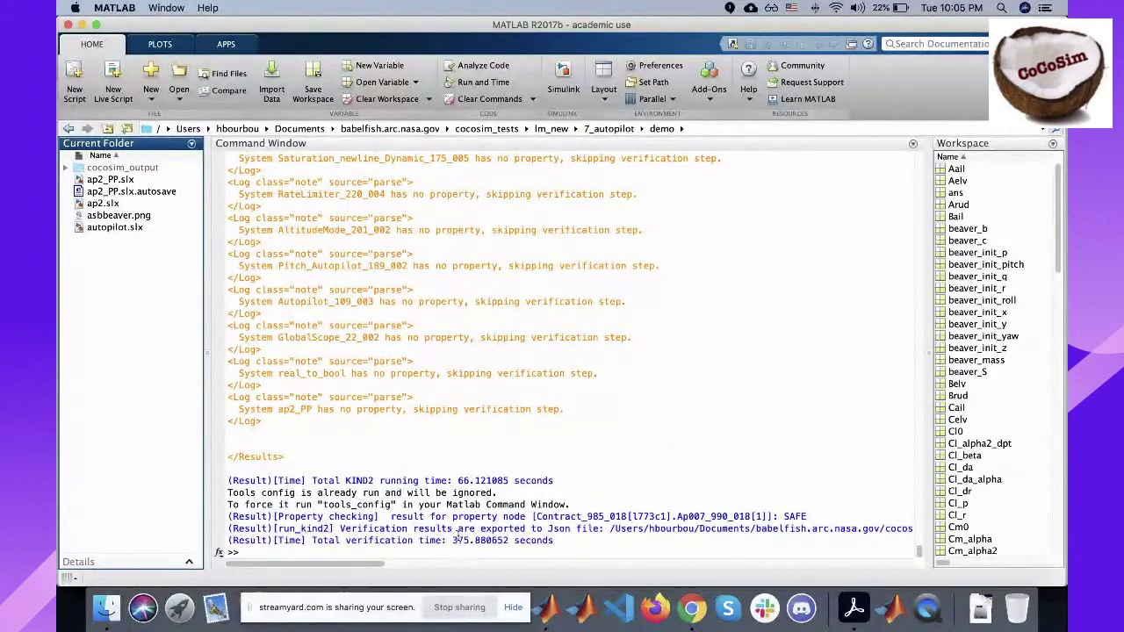
- Open the SAFE result report, review Ap007 verified for Roll_Autopilot, and close the Web Browser
left_click(552, 541)
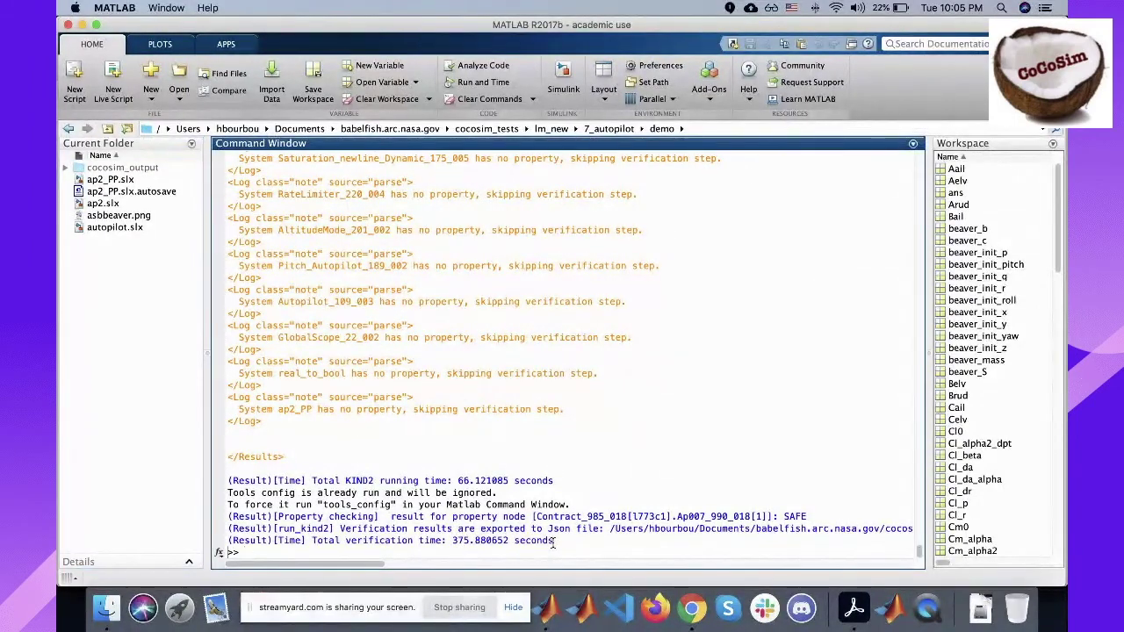
left_click(794, 516)
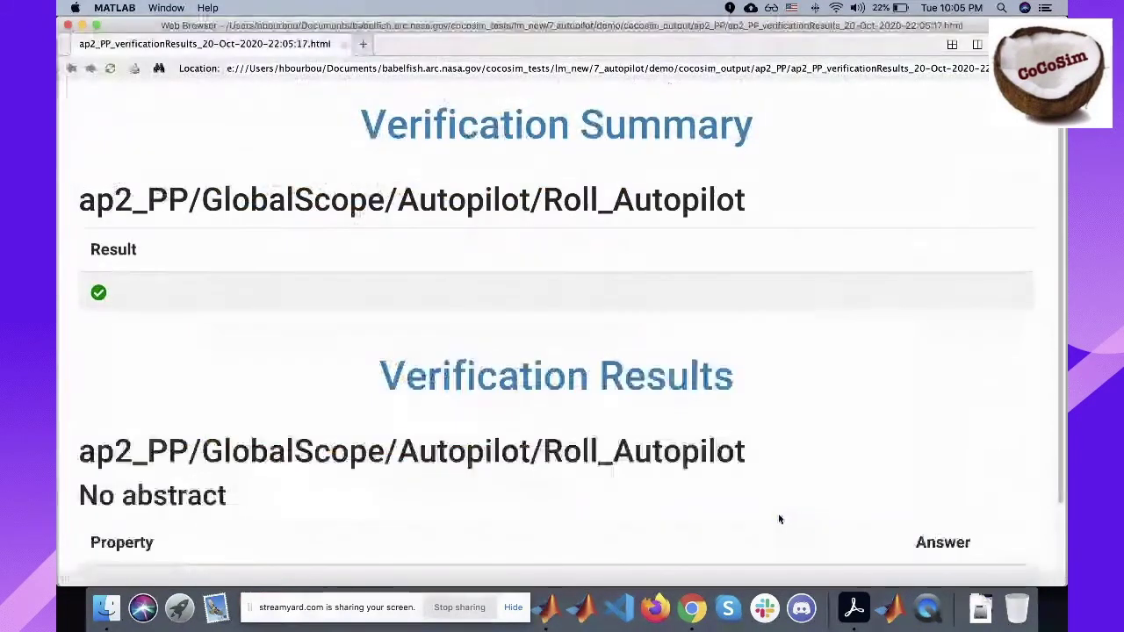
scroll(382, 450, "down", 2)
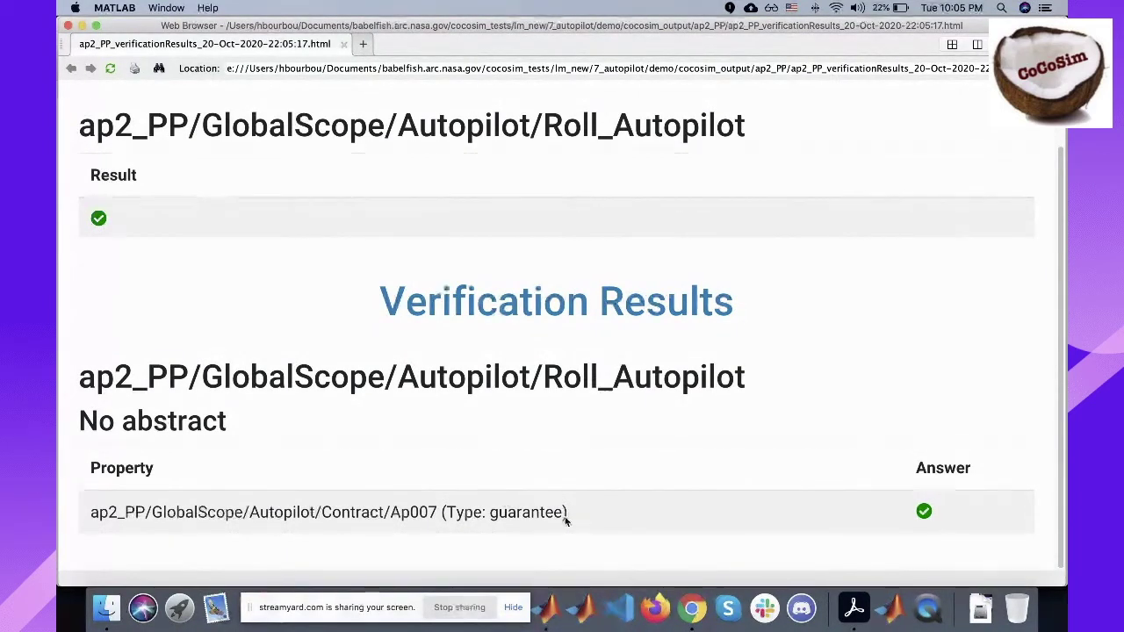
left_click(68, 26)
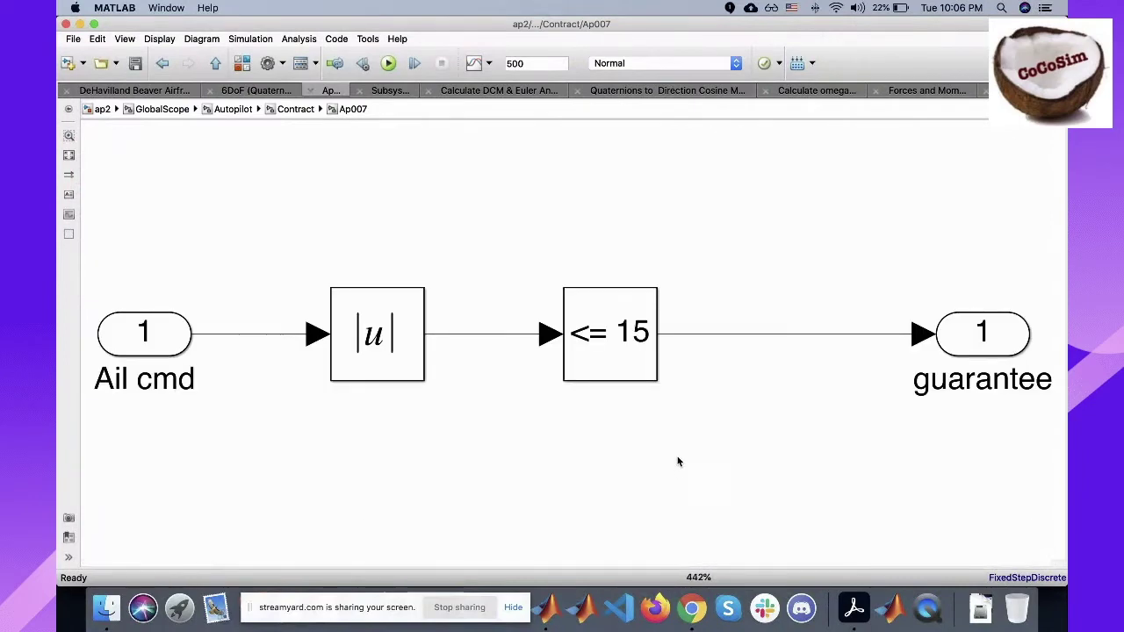
- Check Ap007's Compare To Constant bound, then run CoCoSim Prove properties on the Autopilot
double_click(627, 370)
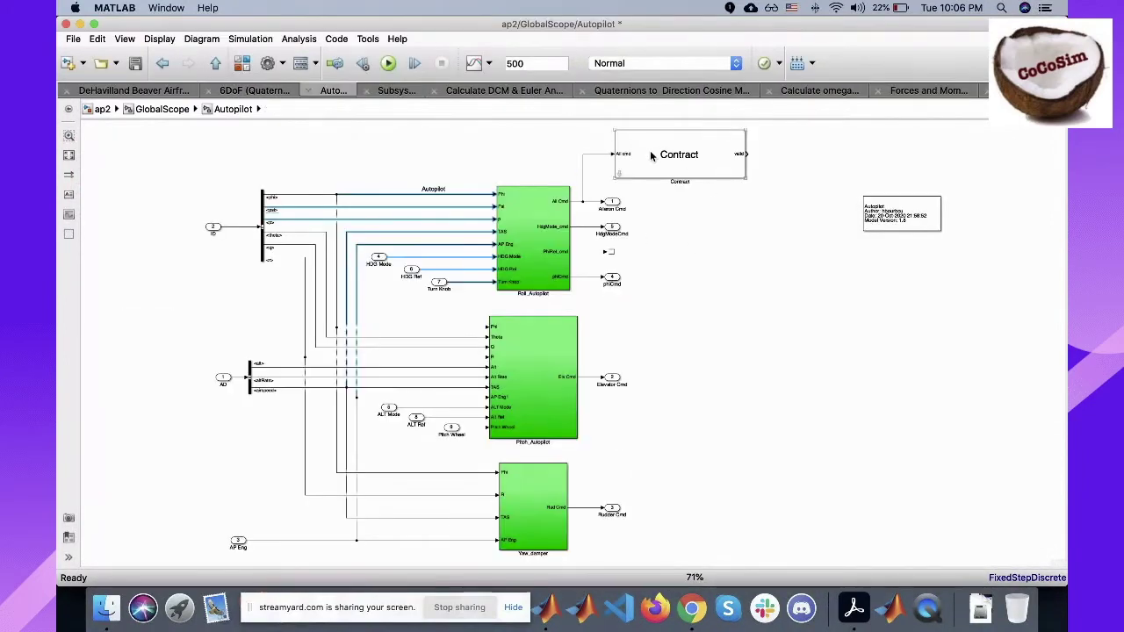
left_click(367, 39)
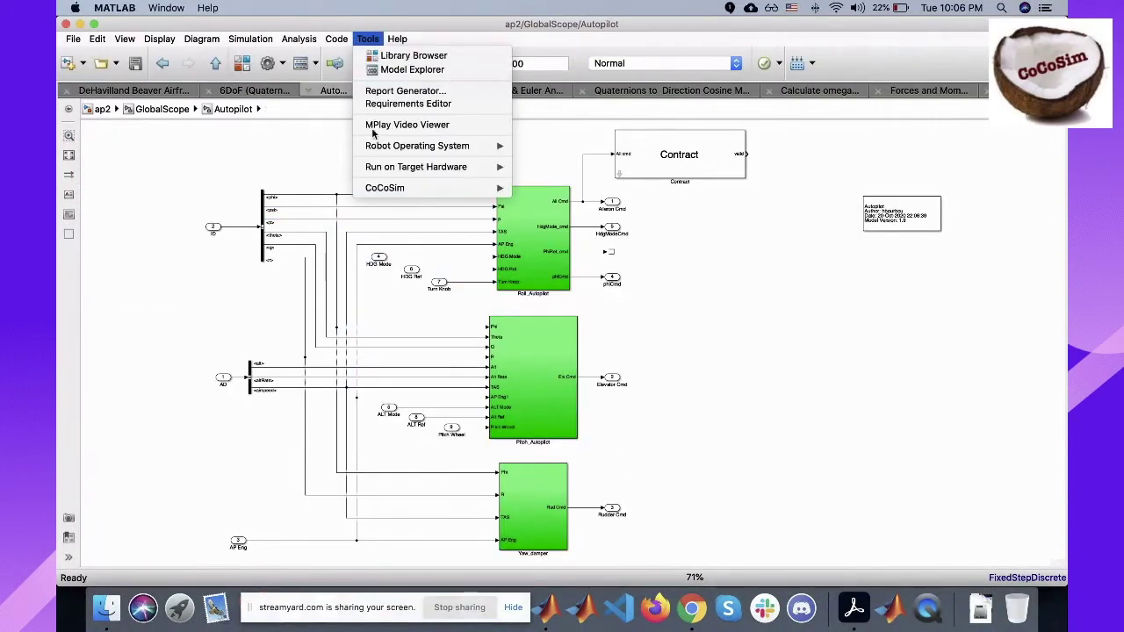
mouse_move(504, 192)
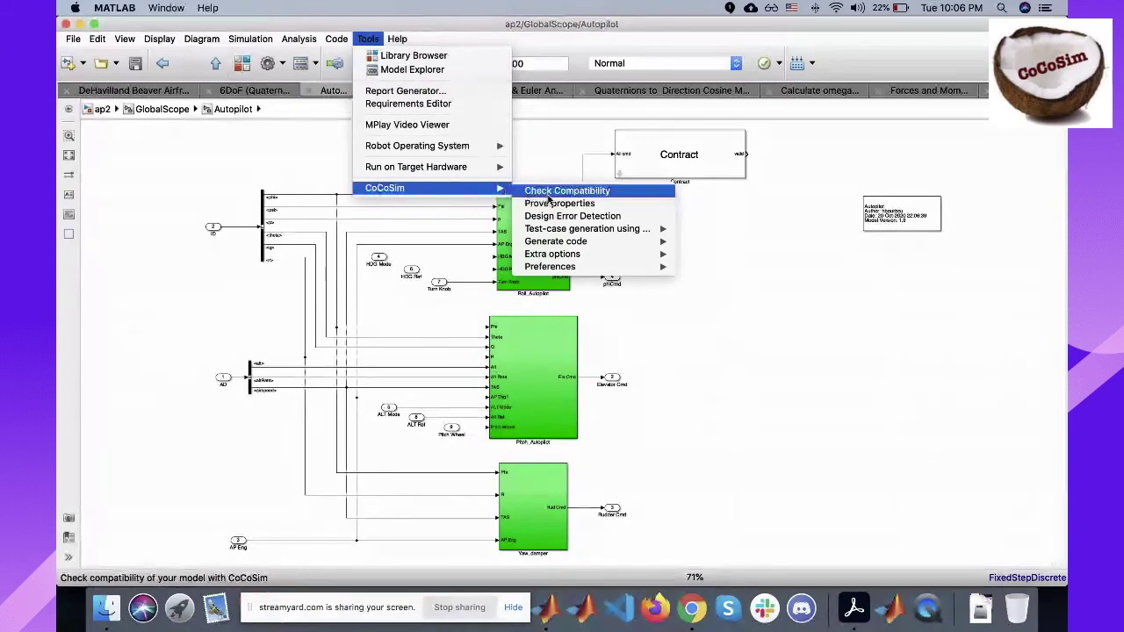
left_click(551, 205)
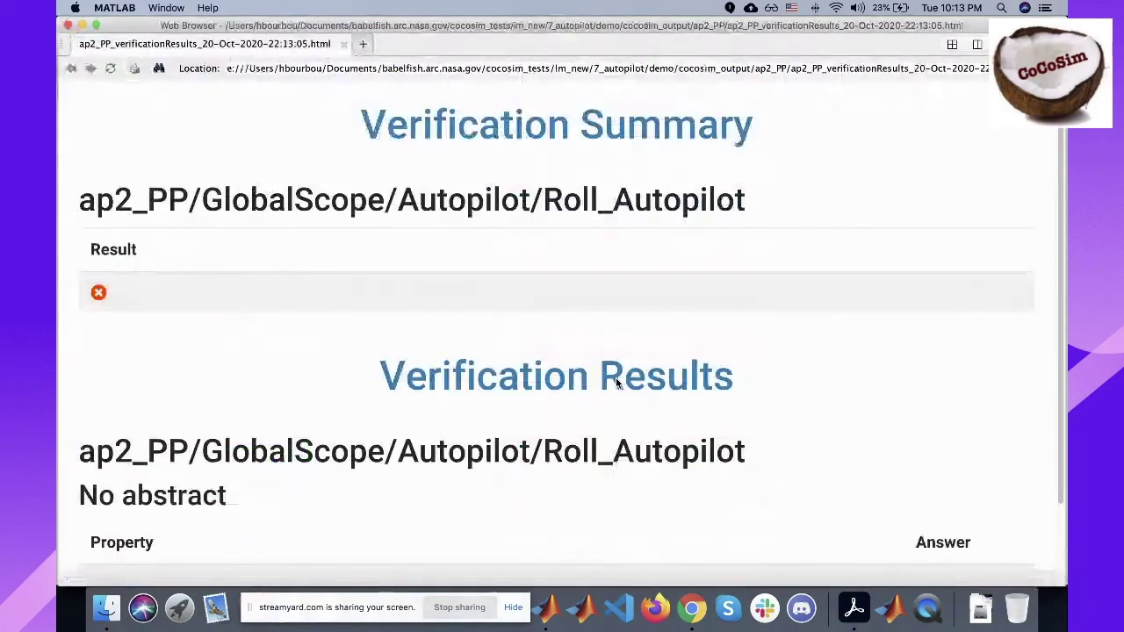
- Open the counterexample for the Ap007 property in the verification report
scroll(333, 352, "down", 2)
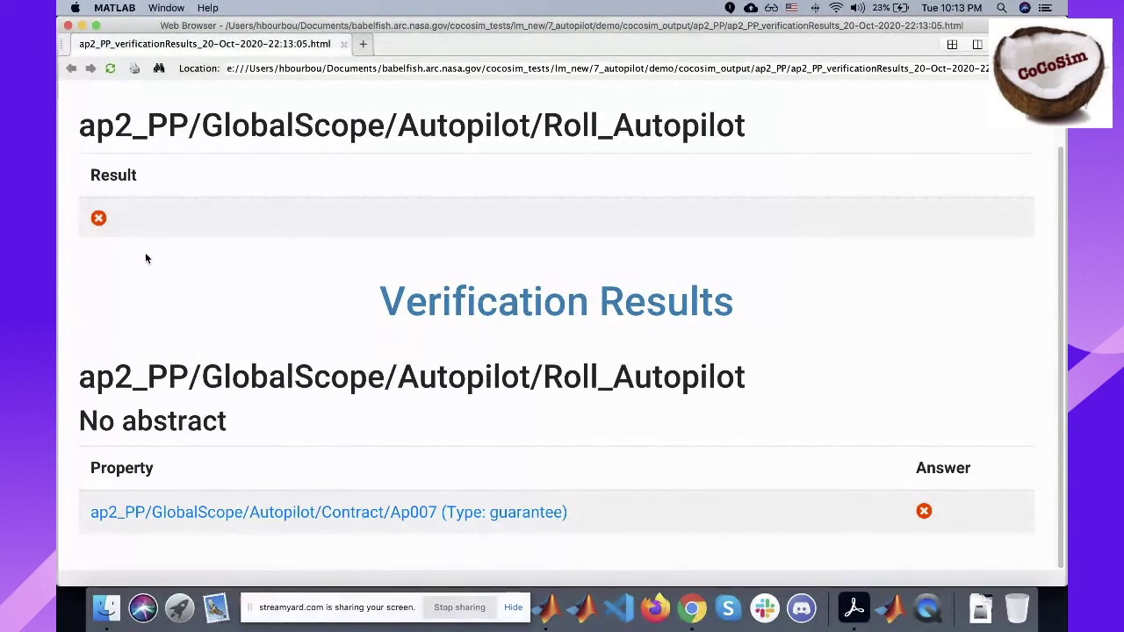
left_click(428, 519)
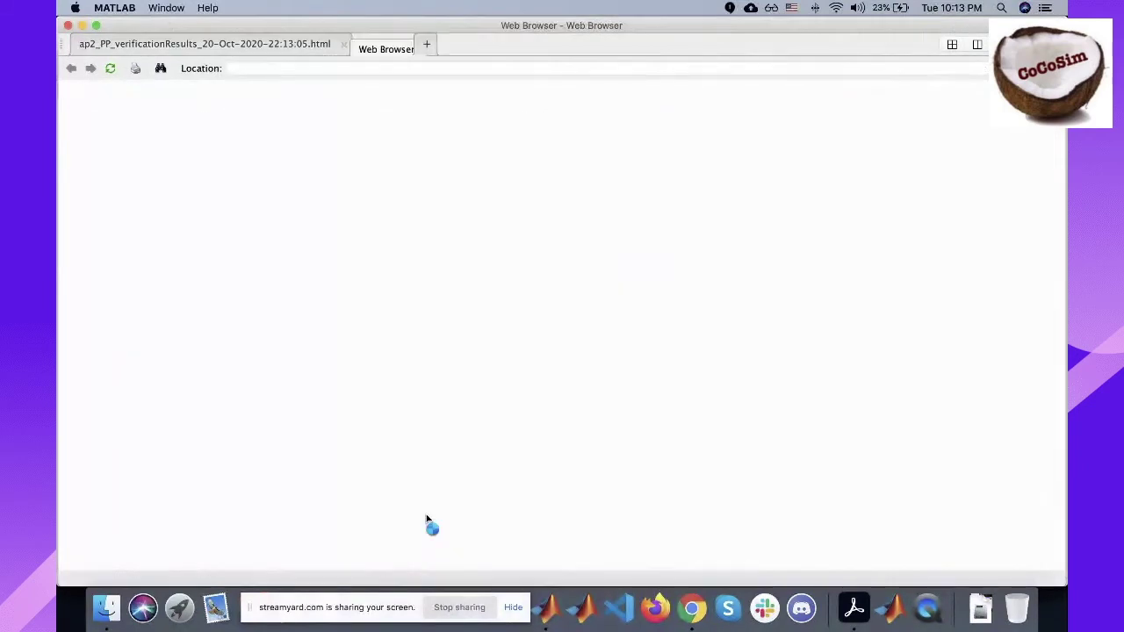
scroll(428, 509, "down", 3)
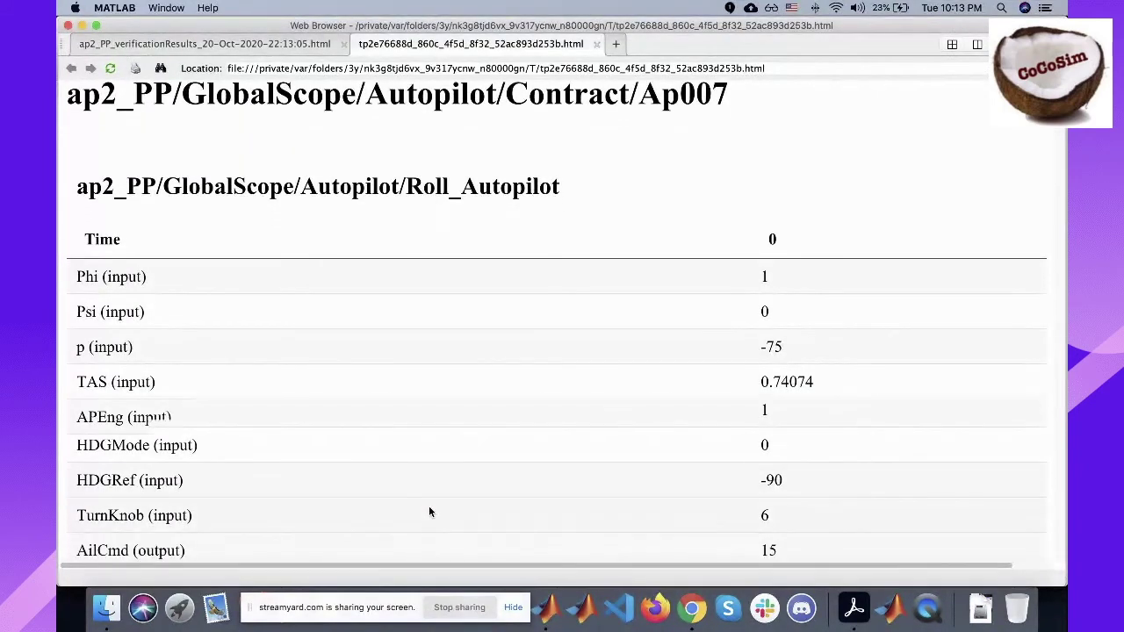
scroll(429, 512, "down", 1)
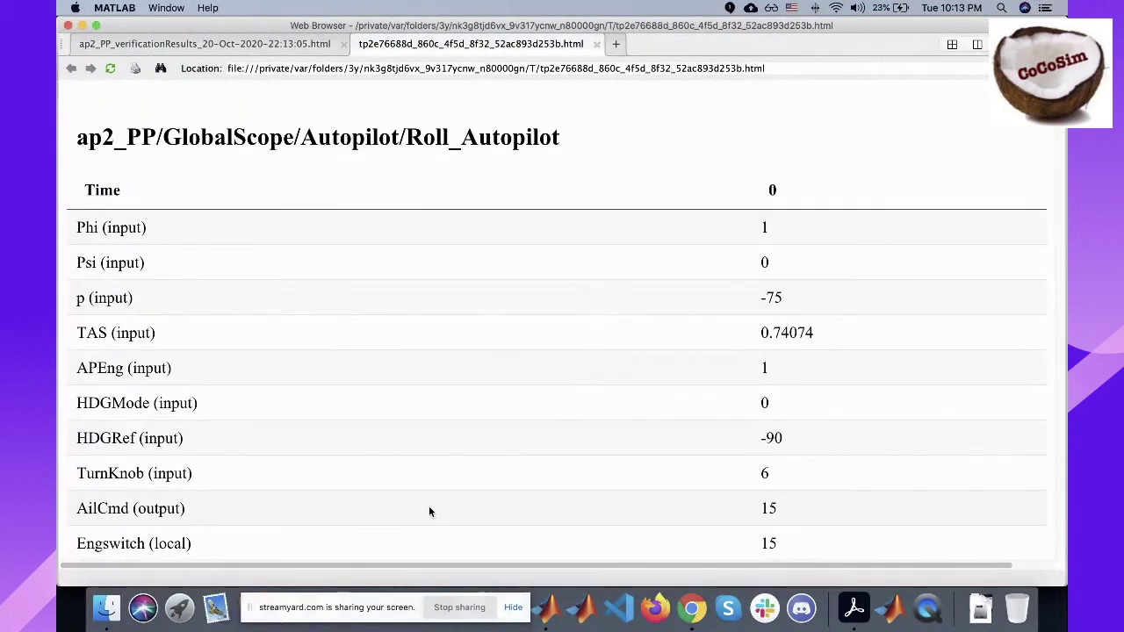
scroll(429, 512, "down", 2)
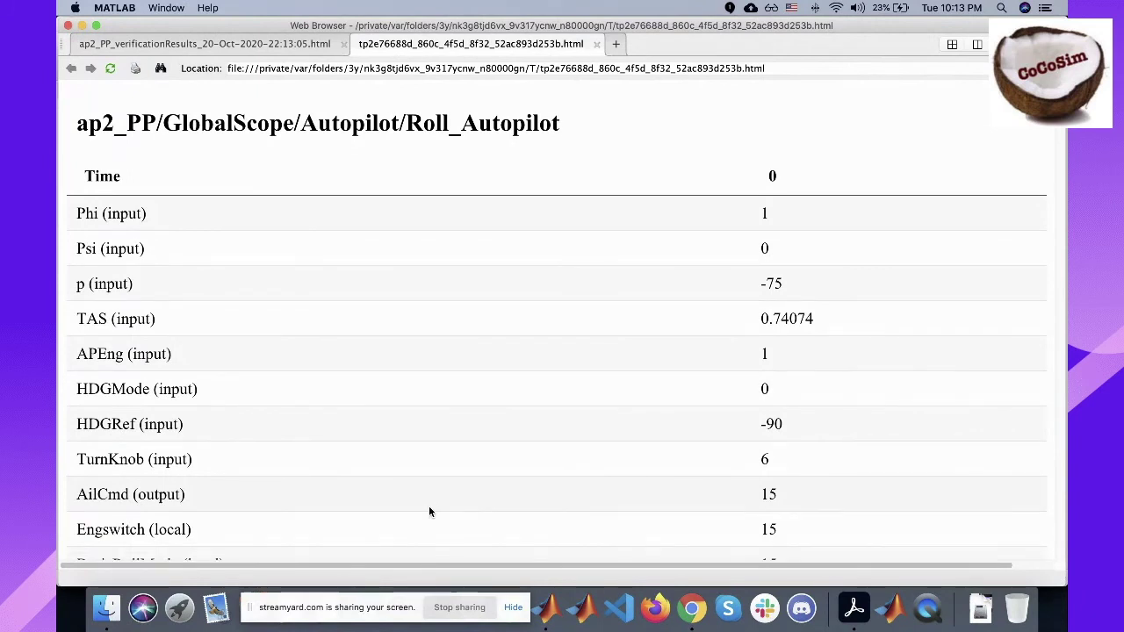
- Highlight the Phi, Psi and p inputs and the AilCmd output value of 15 in the counterexample table
triple_click(129, 213)
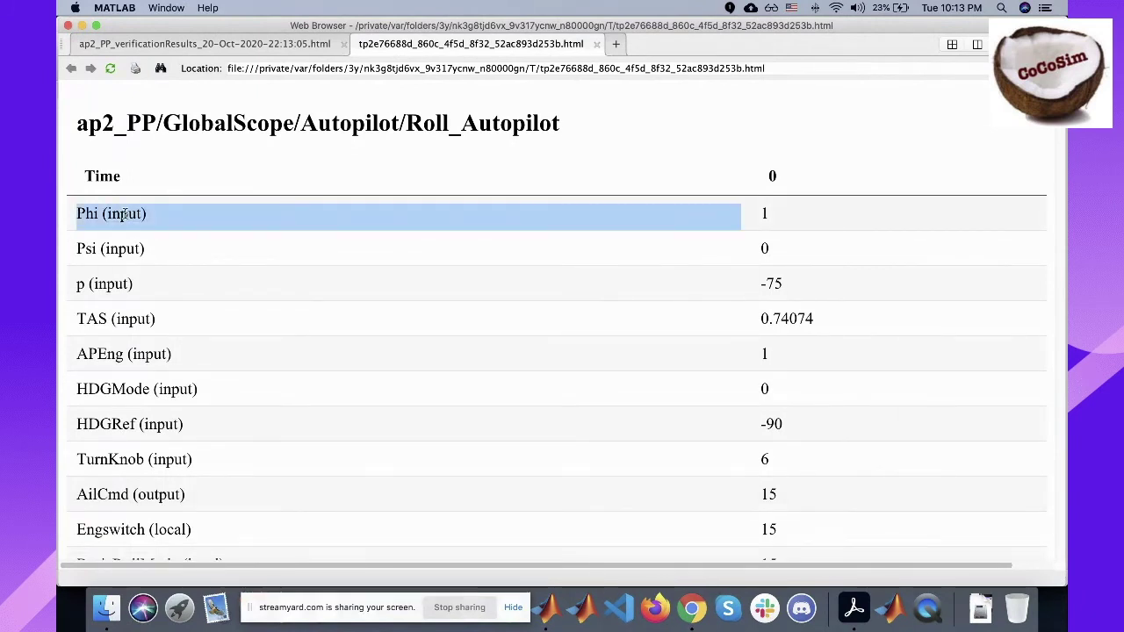
double_click(120, 248)
triple_click(119, 283)
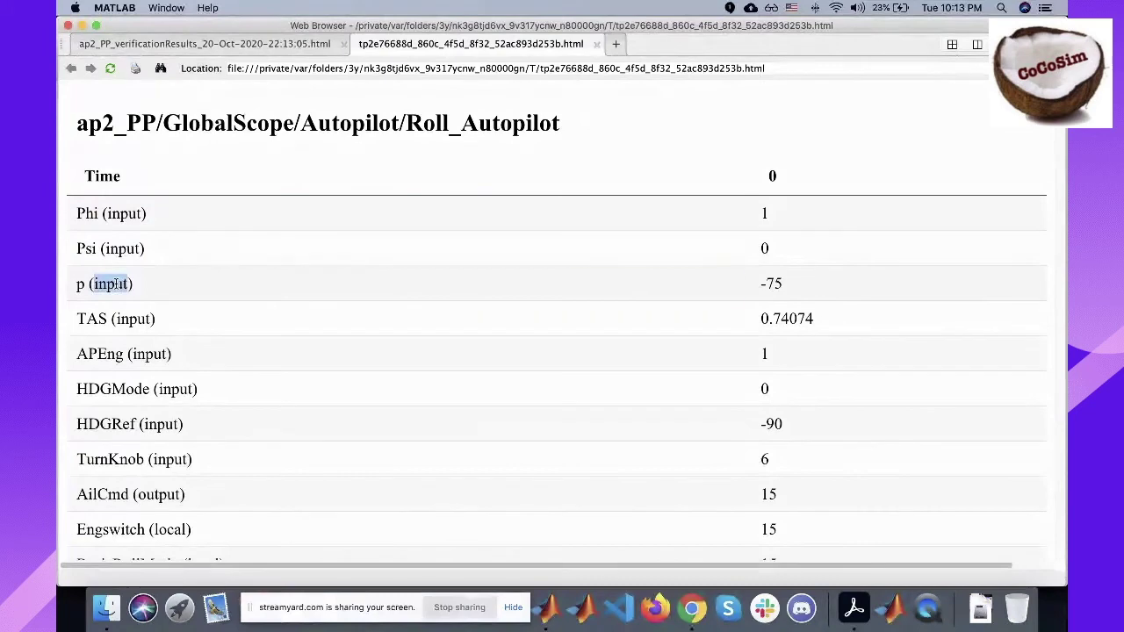
scroll(147, 374, "down", 5)
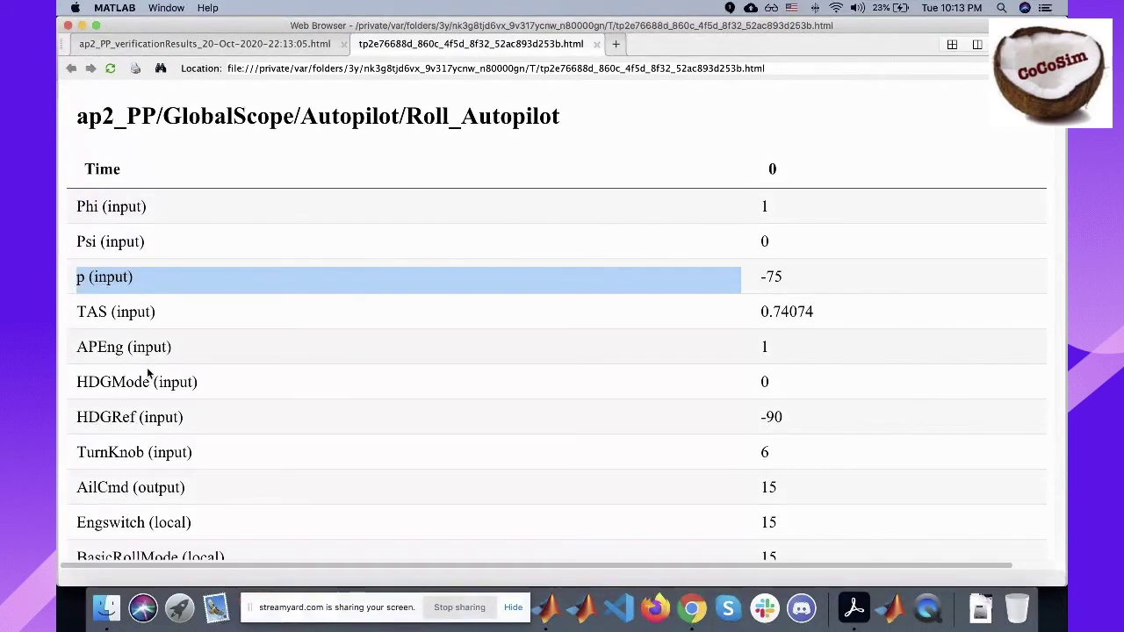
scroll(148, 373, "down", 1)
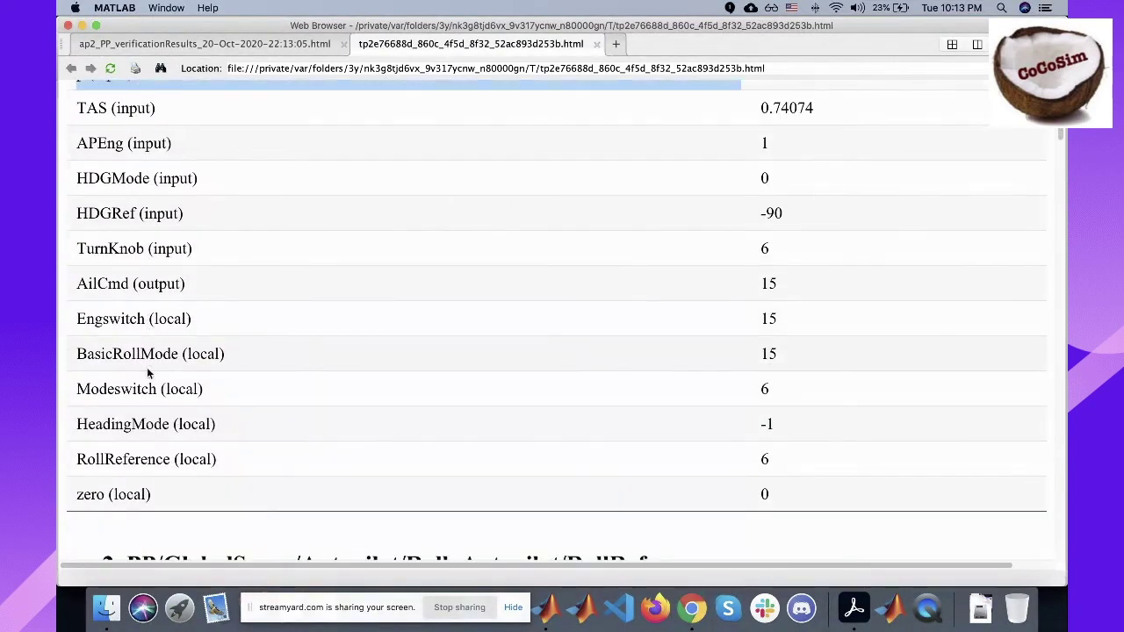
triple_click(158, 284)
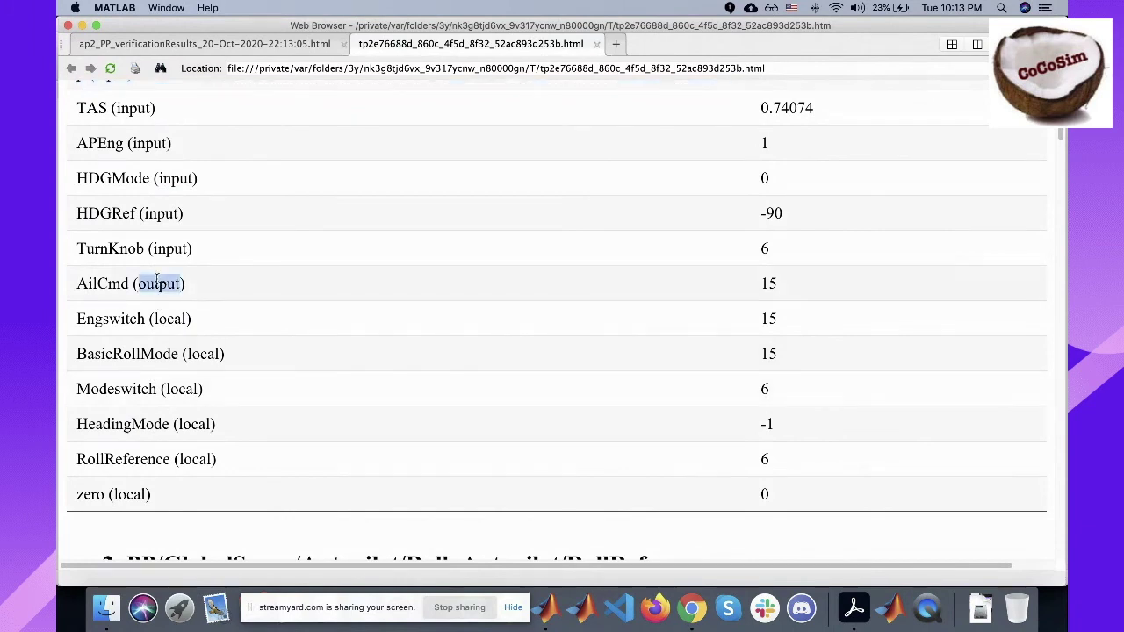
triple_click(765, 282)
left_click(684, 284)
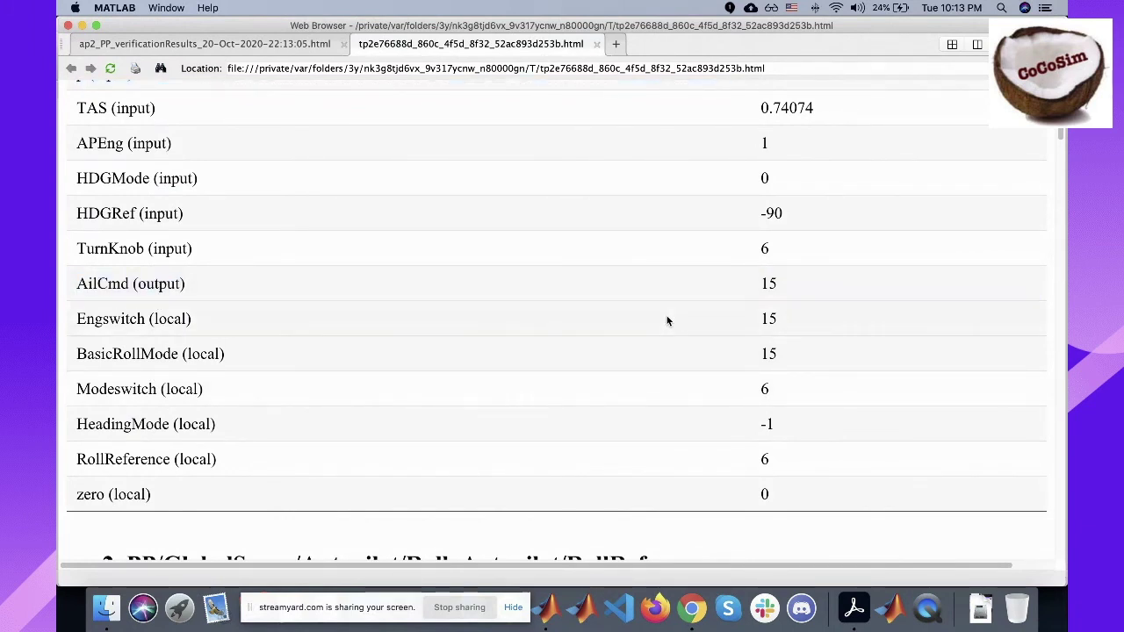
- Switch to FRET_CoCoSim_TR.pdf in Acrobat and go to its title page
scroll(667, 320, "up", 2)
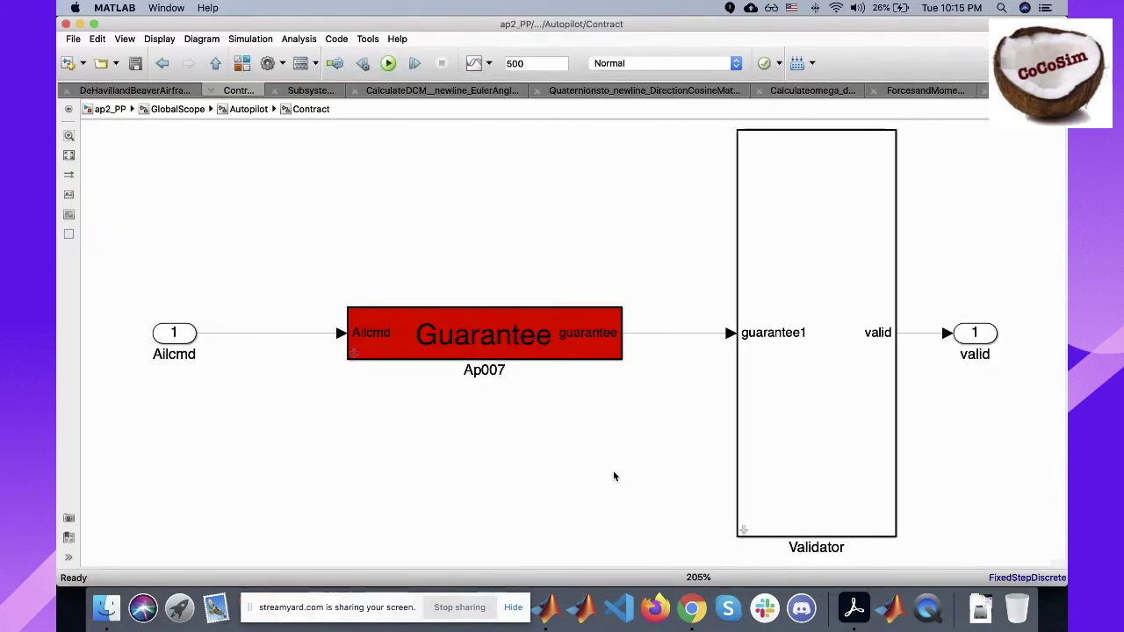
key("super+Tab")
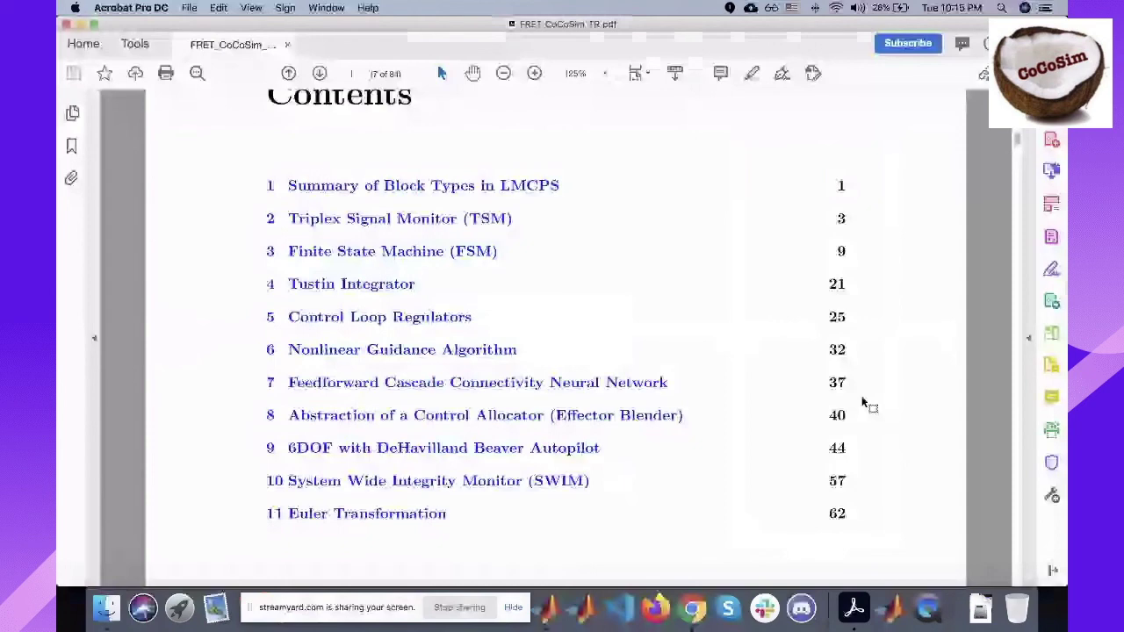
key("Home")
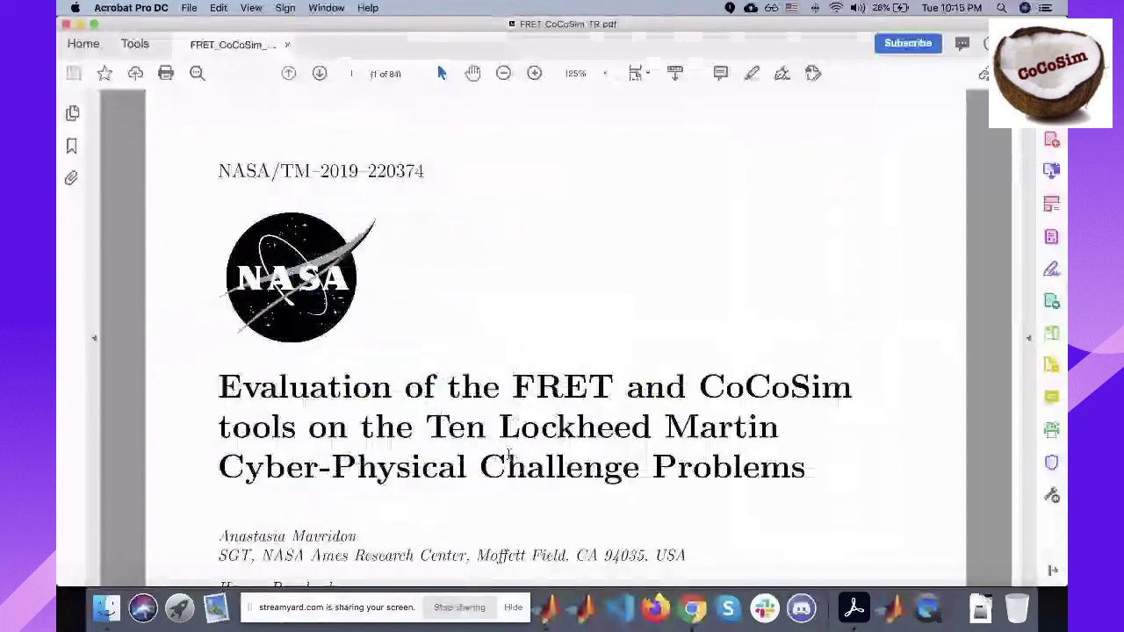